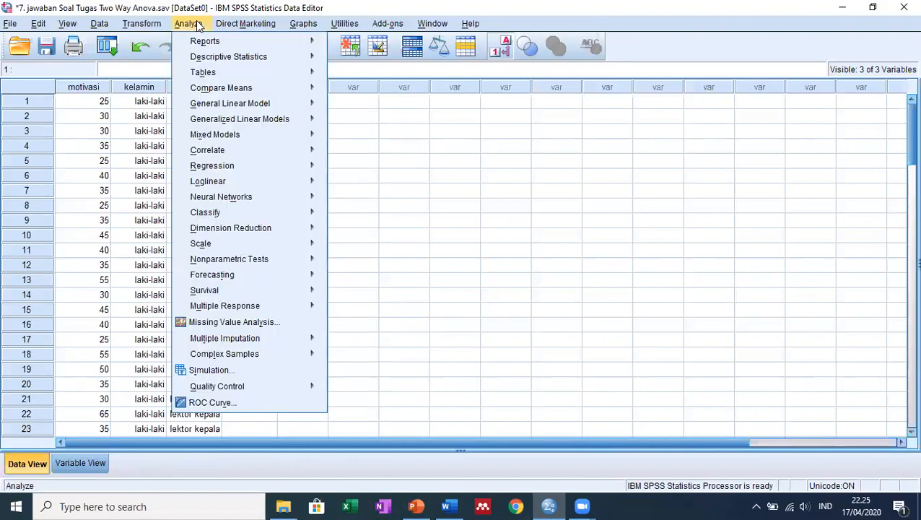
mouse_move(282, 106)
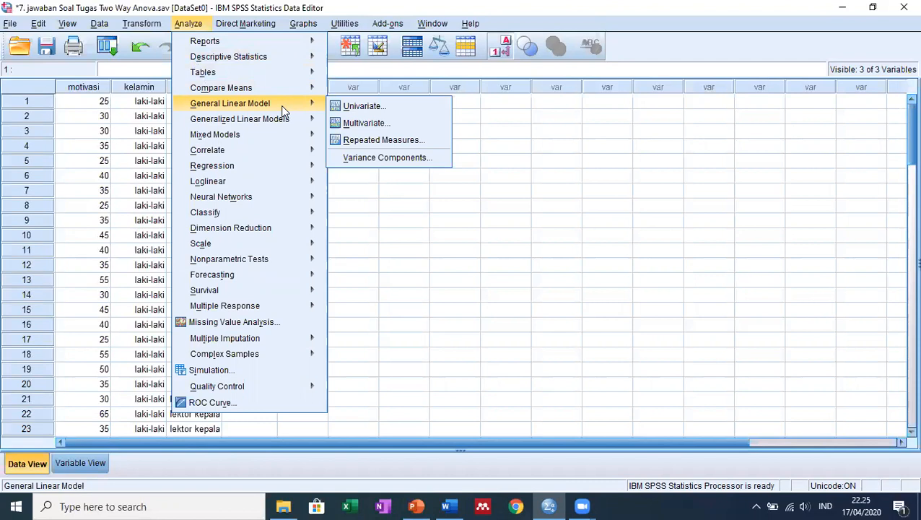
left_click(407, 106)
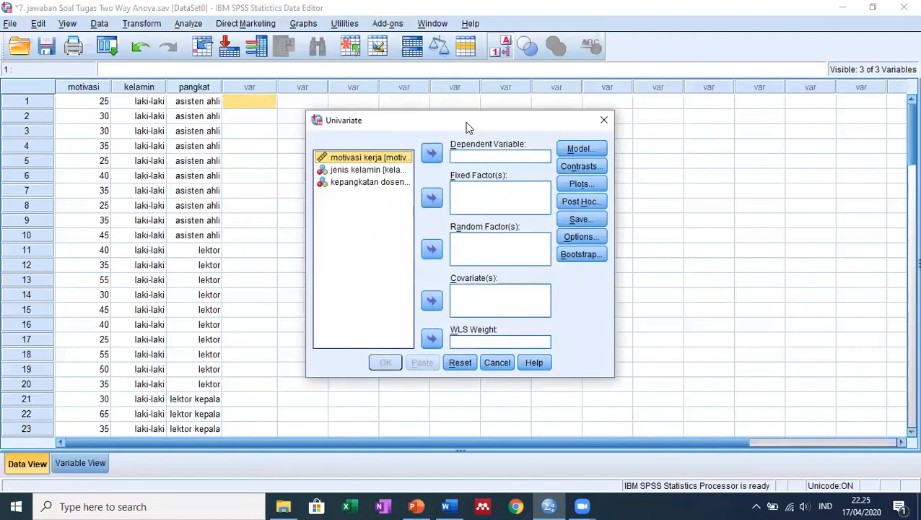
left_click(431, 153)
left_click(390, 163)
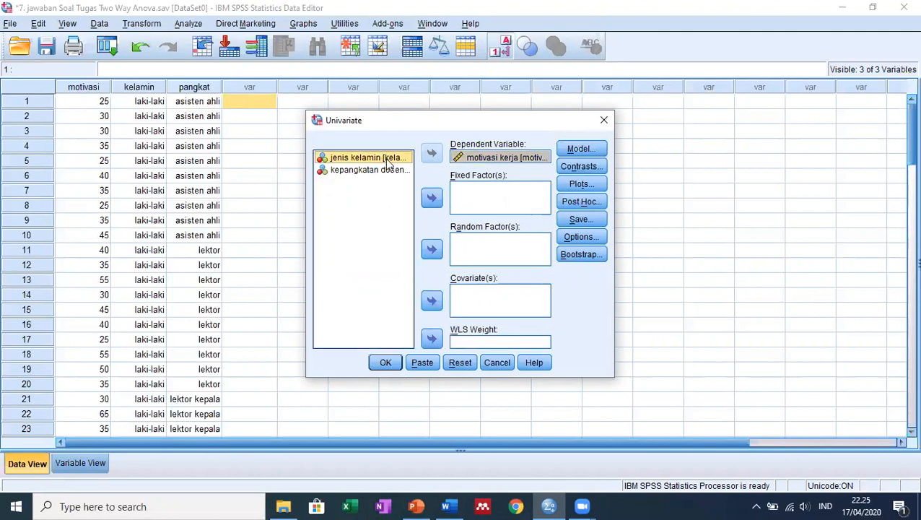
left_click(432, 198)
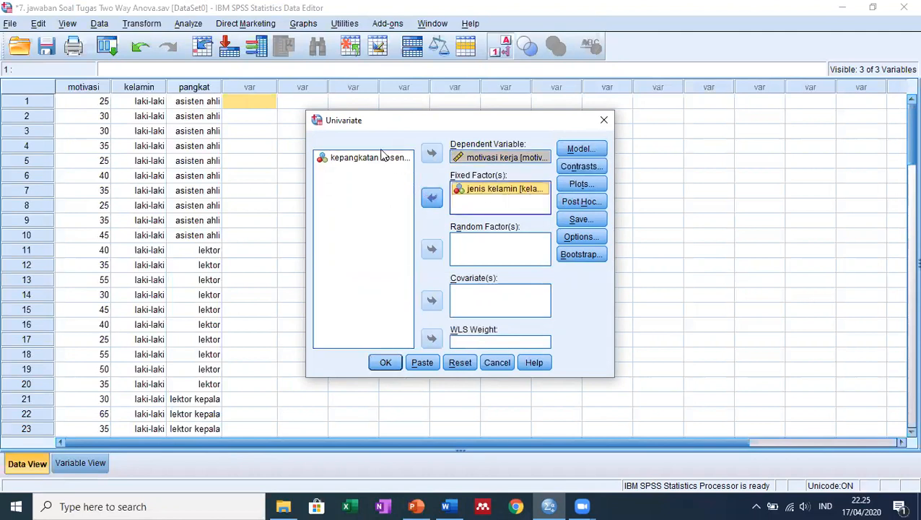
left_click(383, 156)
left_click(432, 198)
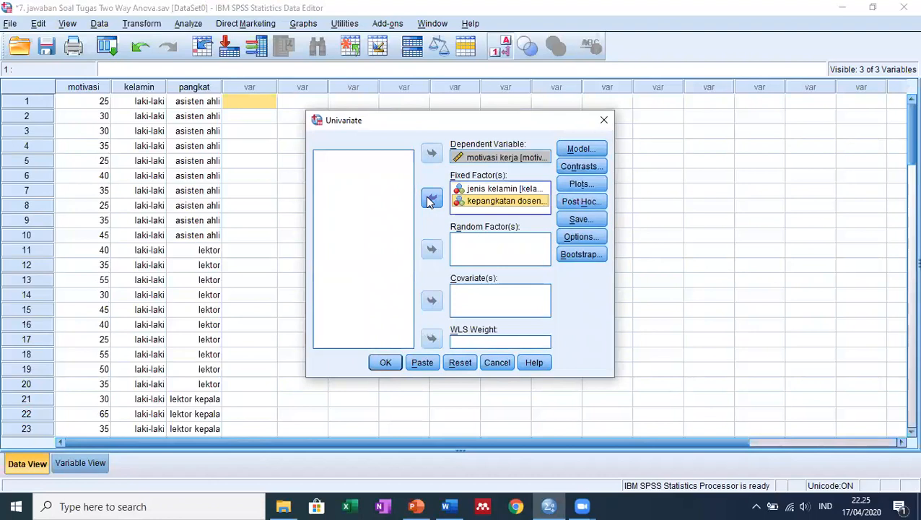
left_click(582, 218)
left_click(475, 184)
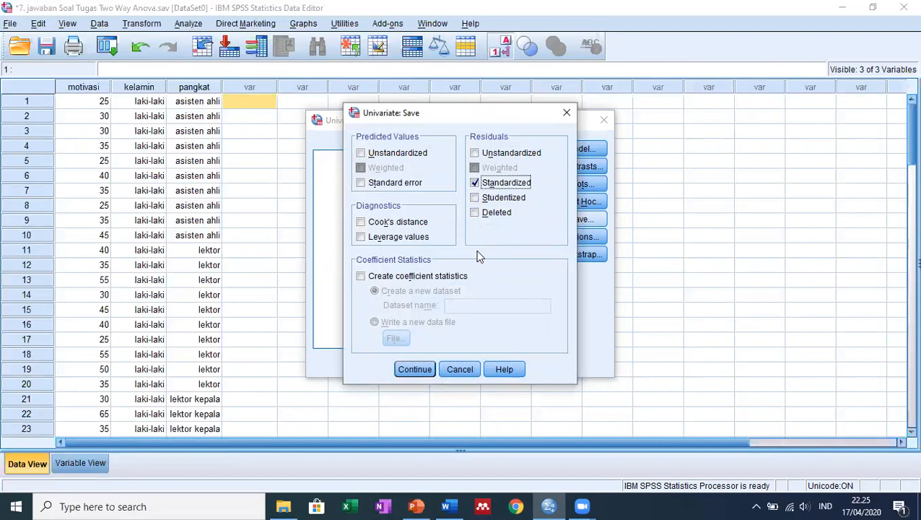
left_click(414, 372)
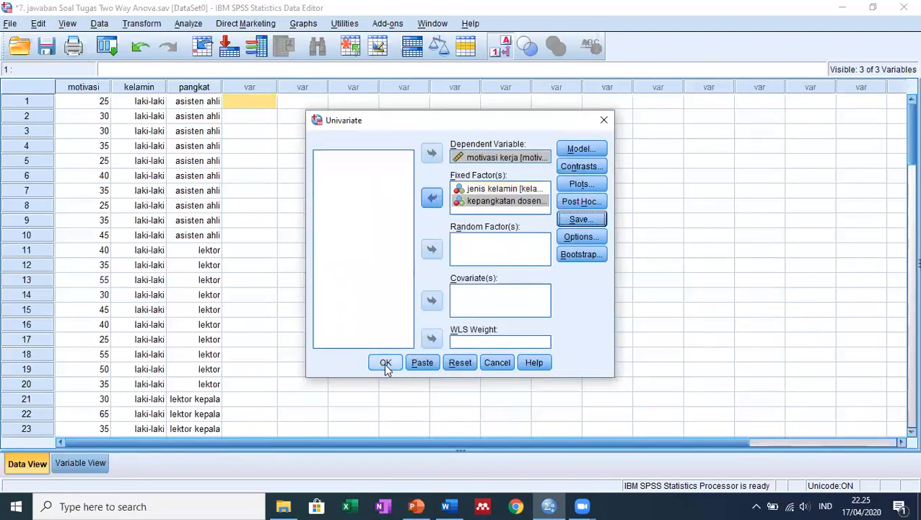
left_click(453, 363)
left_click(503, 364)
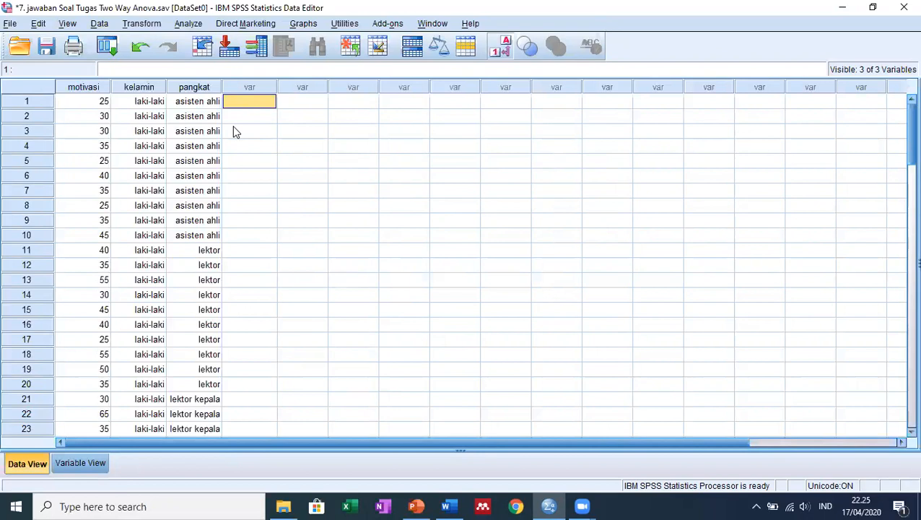
Run a legacy one-sample Kolmogorov-Smirnov test on motivasi kerja against the Normal distribution and check the result table.
left_click(189, 24)
mouse_move(287, 261)
mouse_move(401, 312)
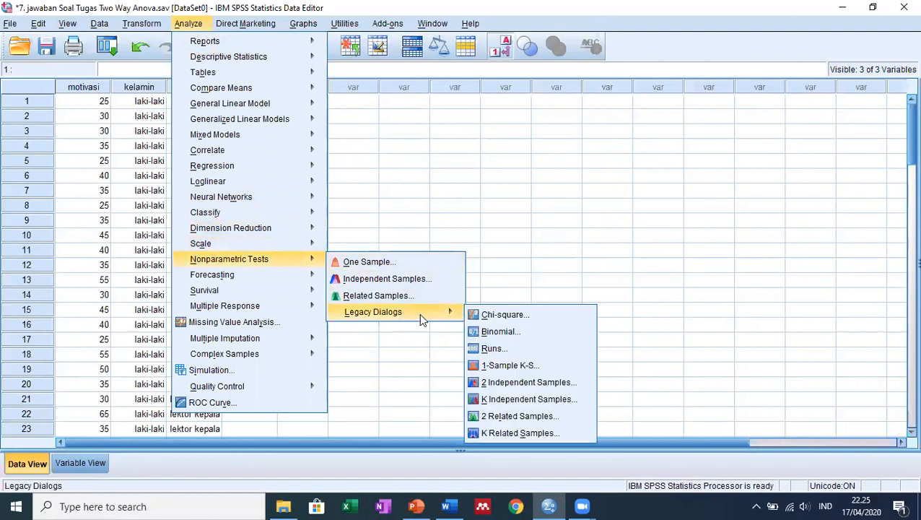
left_click(507, 366)
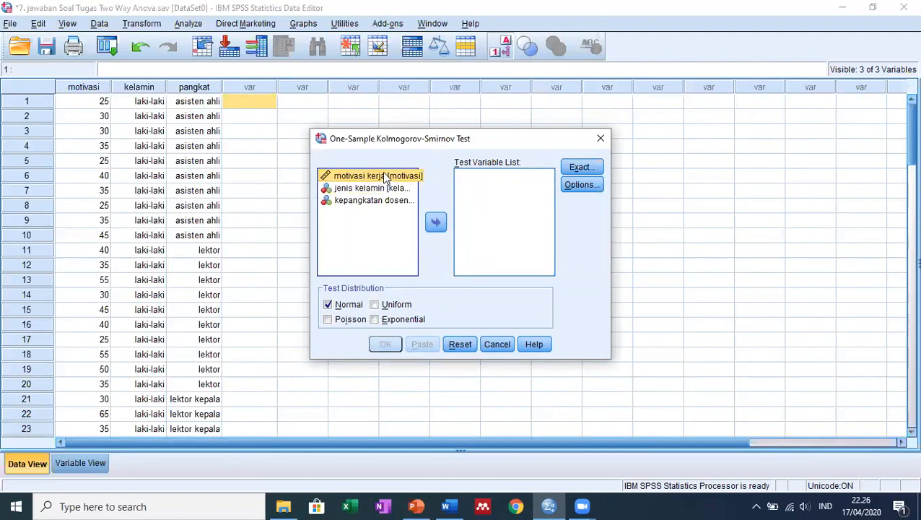
left_click(435, 222)
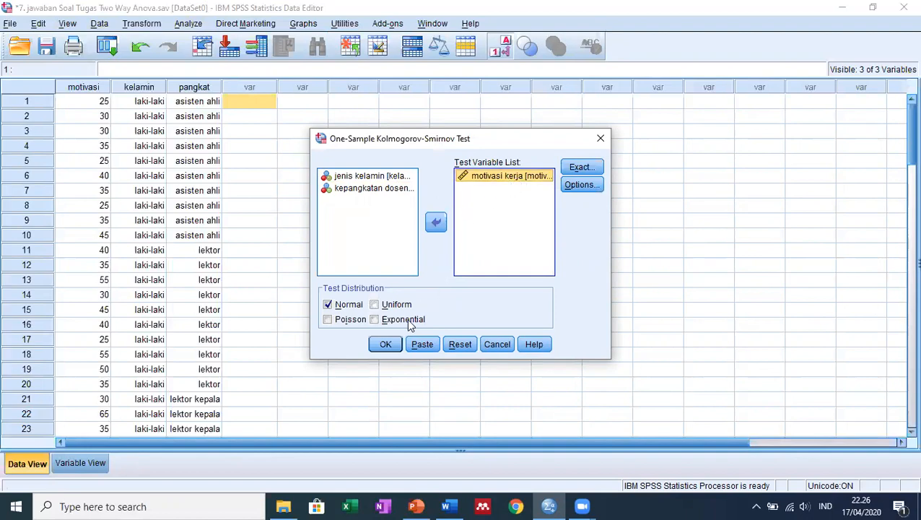
left_click(386, 344)
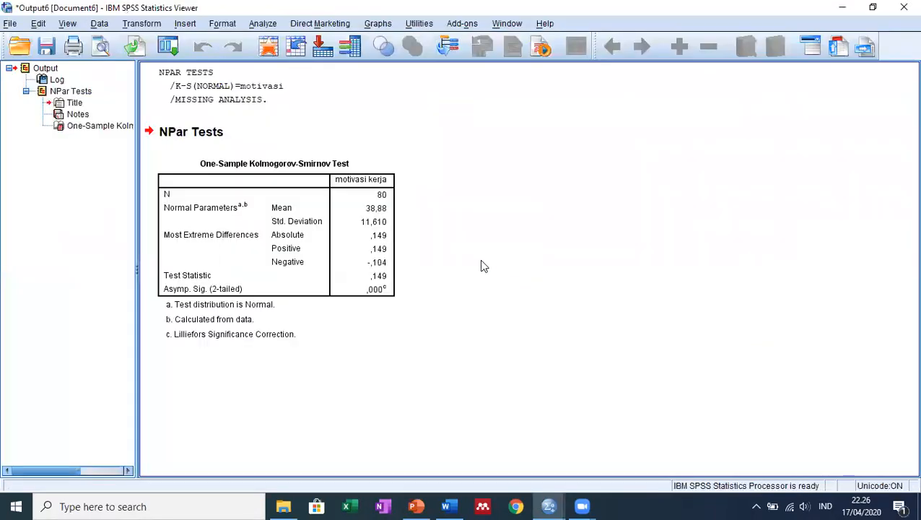
left_click(336, 275)
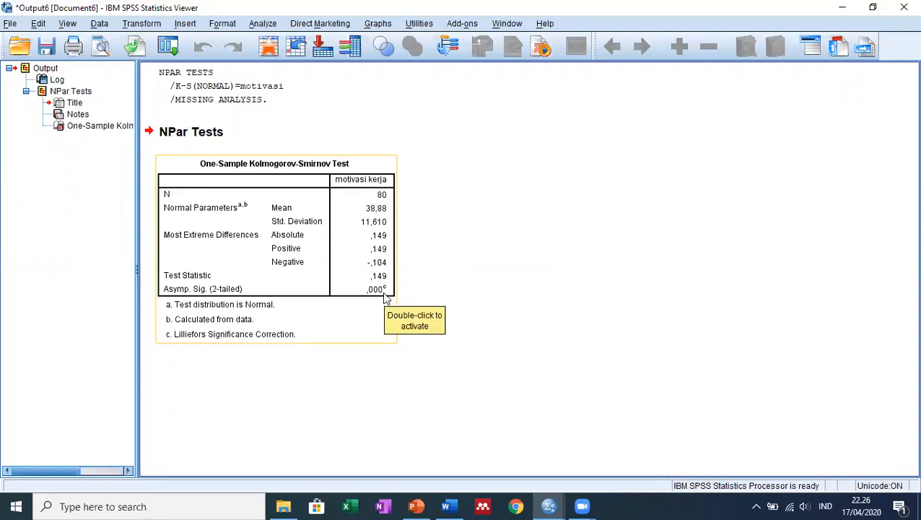
Set up a Univariate general linear model with motivasi kerja as dependent variable and jenis kelamin and kepangkatan dosen as fixed factors.
left_click(548, 506)
left_click(490, 477)
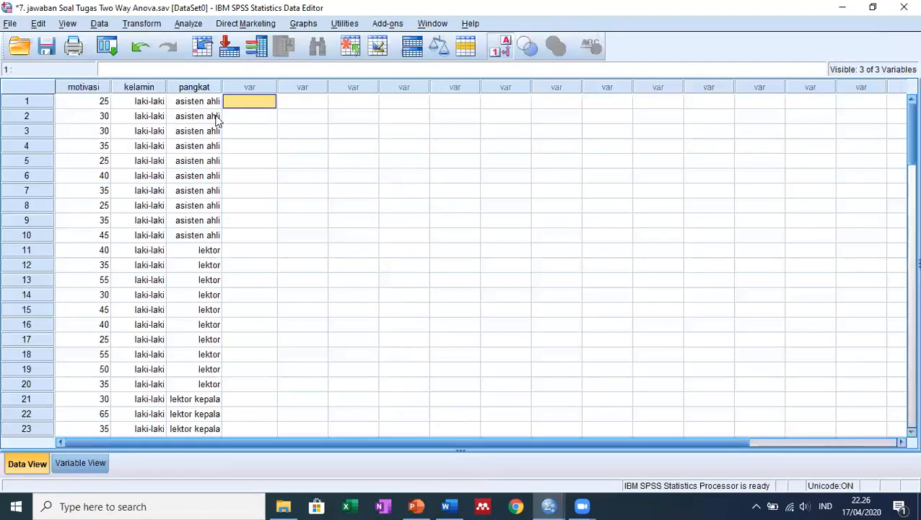
left_click(188, 24)
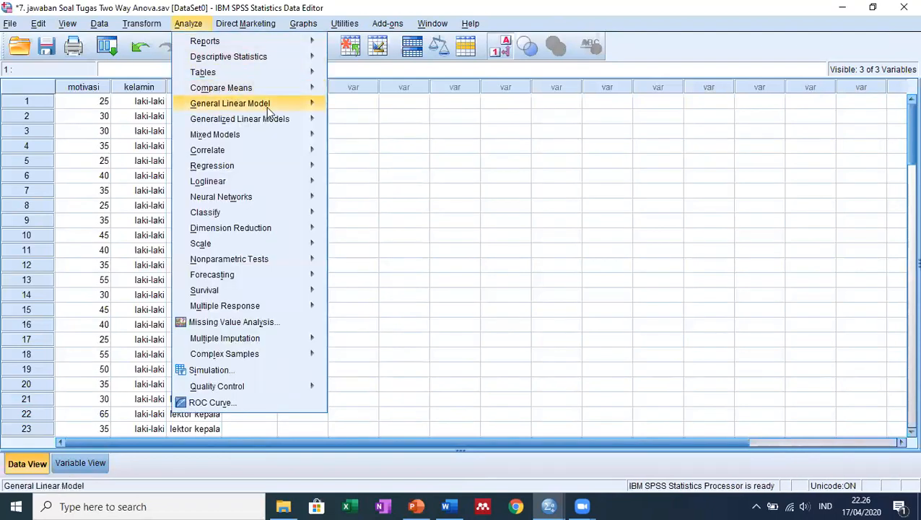
mouse_move(301, 103)
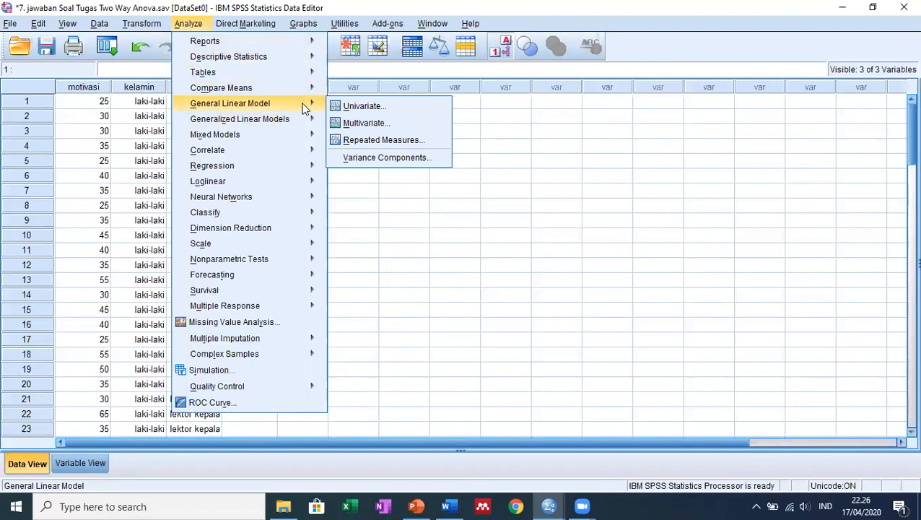
left_click(362, 107)
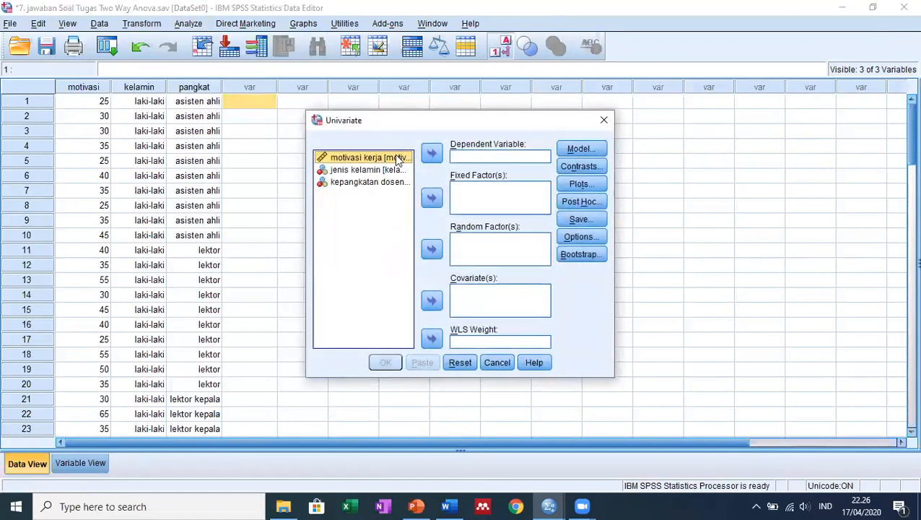
left_click(432, 153)
left_click(396, 160)
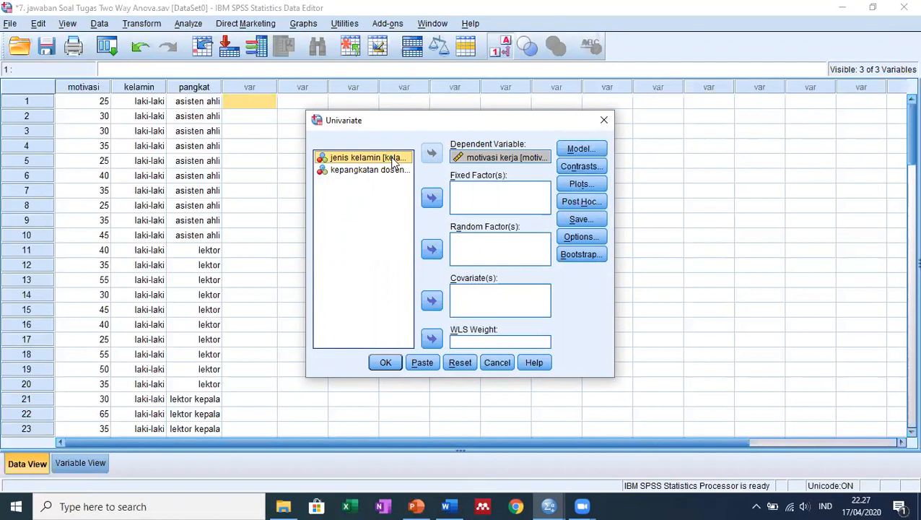
left_click(431, 197)
left_click(390, 158)
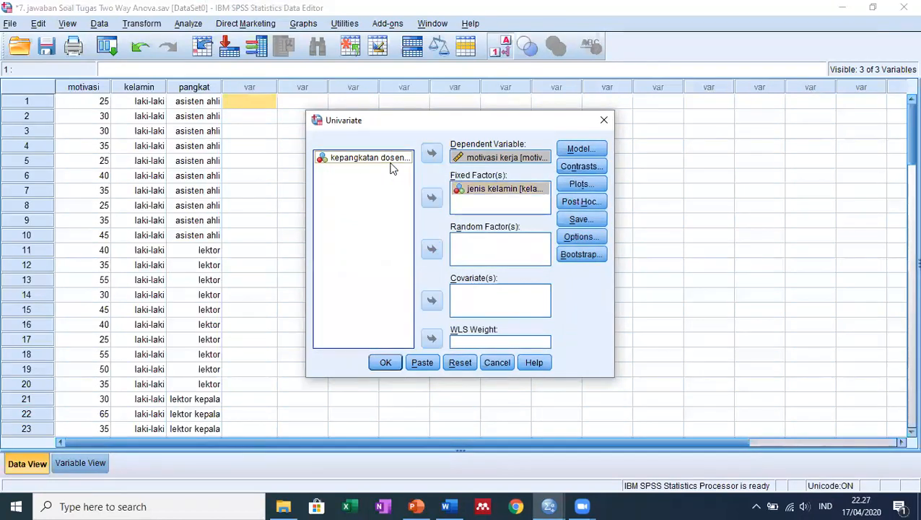
left_click(432, 199)
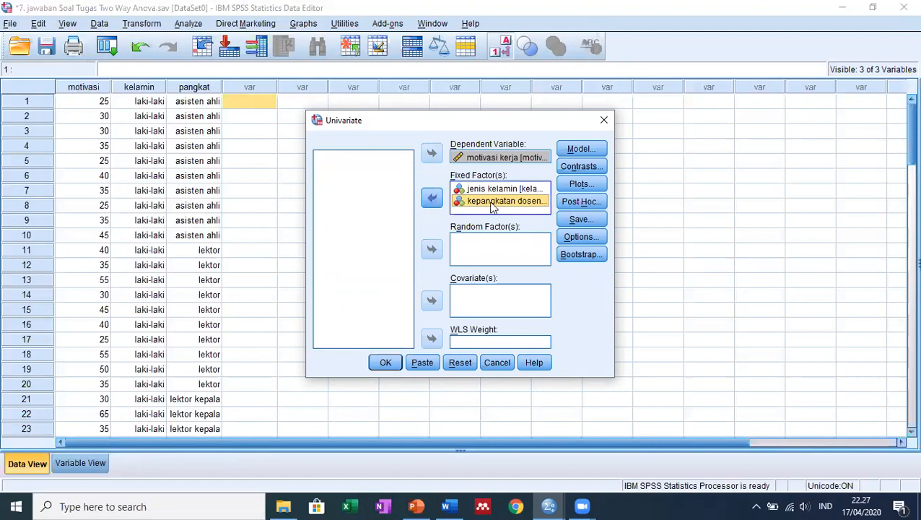
Save the standardized residuals with the Univariate model and run the analysis.
left_click(569, 218)
left_click(475, 183)
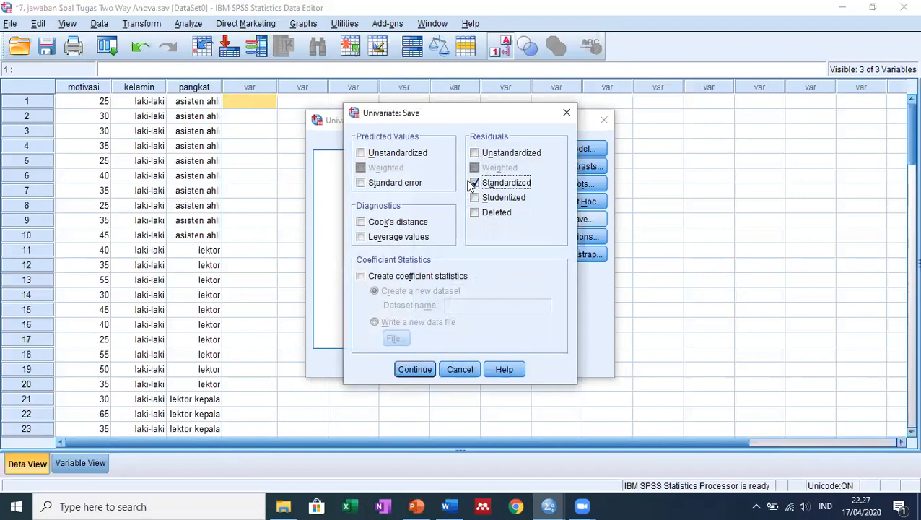
left_click(407, 370)
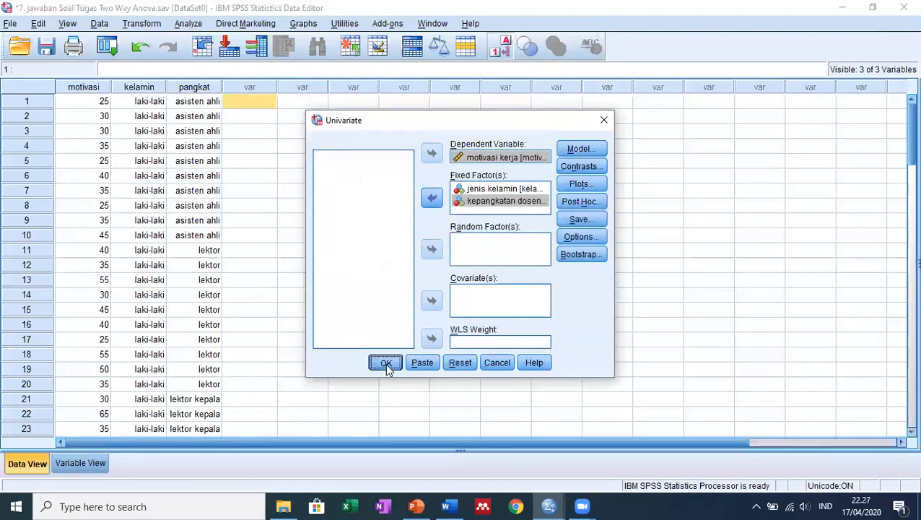
left_click(384, 362)
scroll(496, 243, "up", 6)
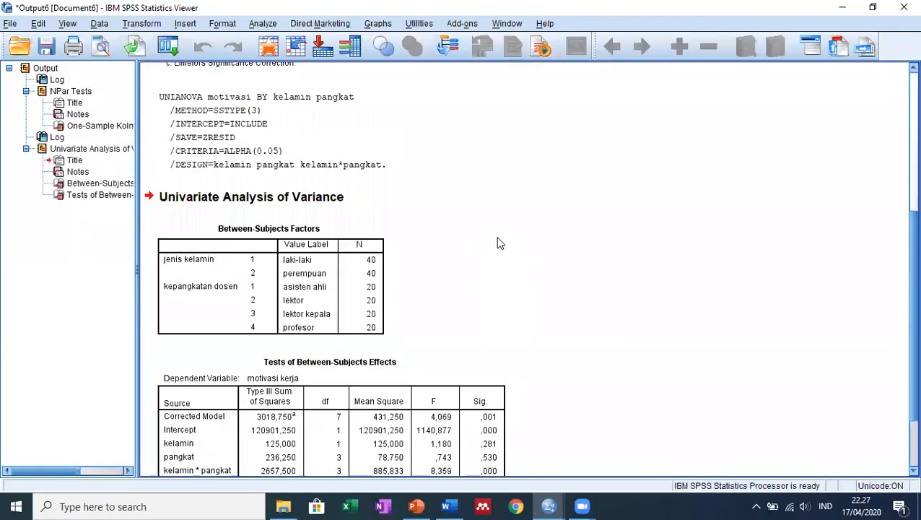
scroll(331, 239, "down", 6)
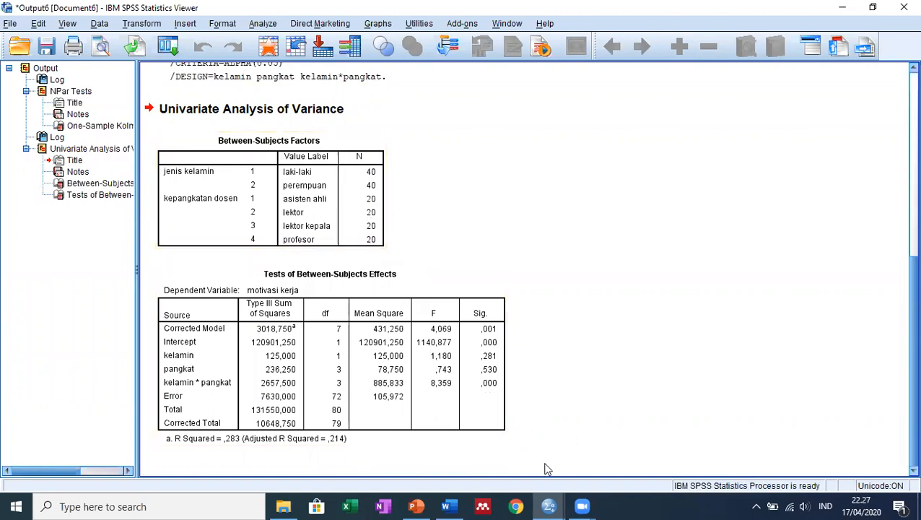
Set up an Explore analysis of the data with the standardized residual for motivasi as the dependent variable.
left_click(548, 498)
left_click(474, 451)
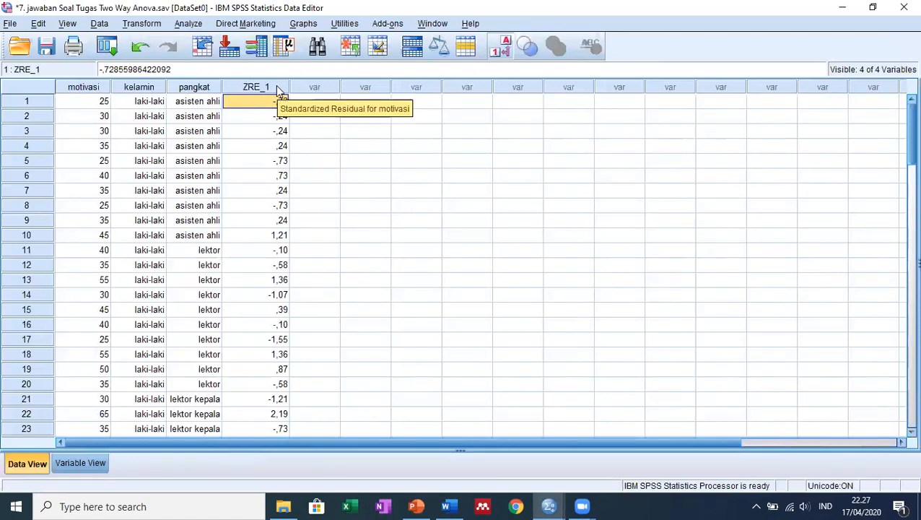
left_click(194, 26)
mouse_move(274, 56)
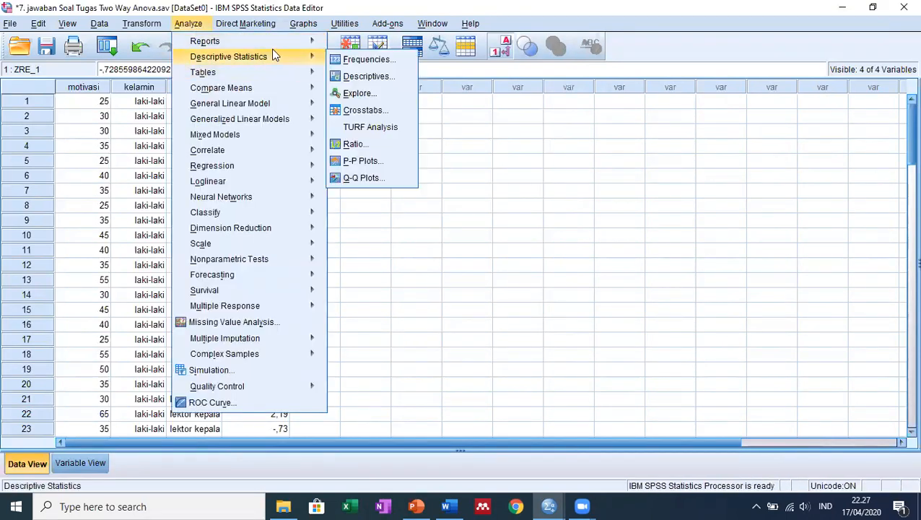
left_click(381, 94)
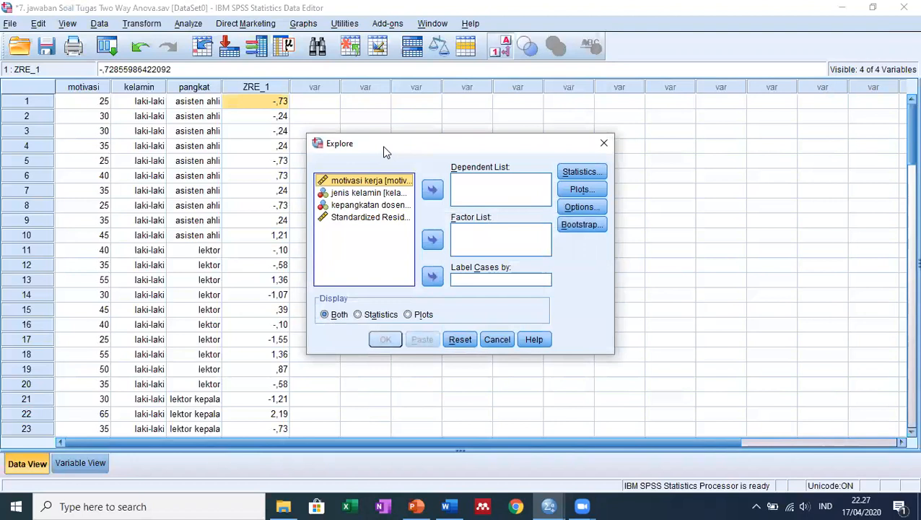
left_click(383, 218)
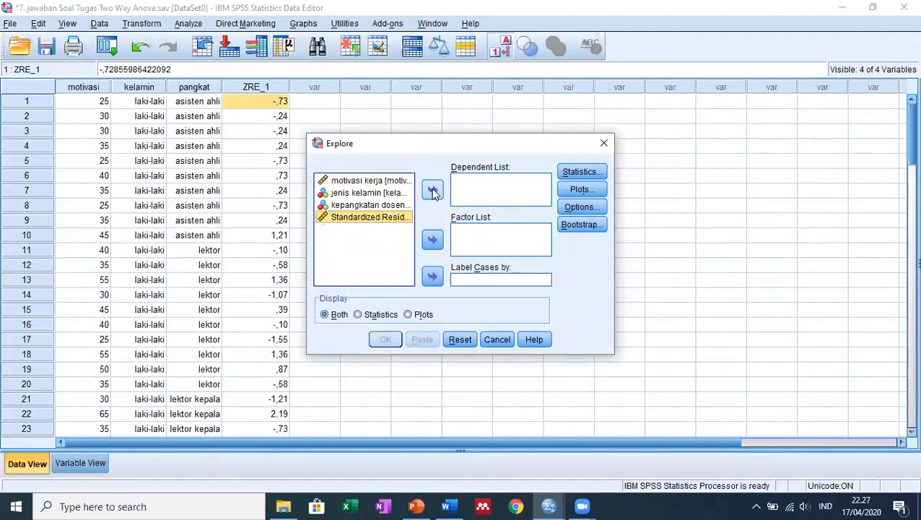
left_click(433, 190)
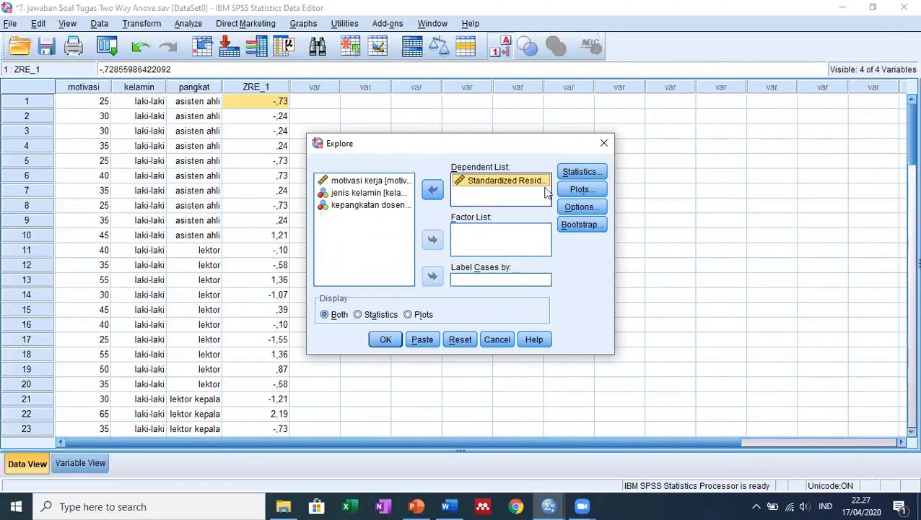
Include normality plots with tests in the Explore analysis and run it.
left_click(577, 191)
left_click(422, 239)
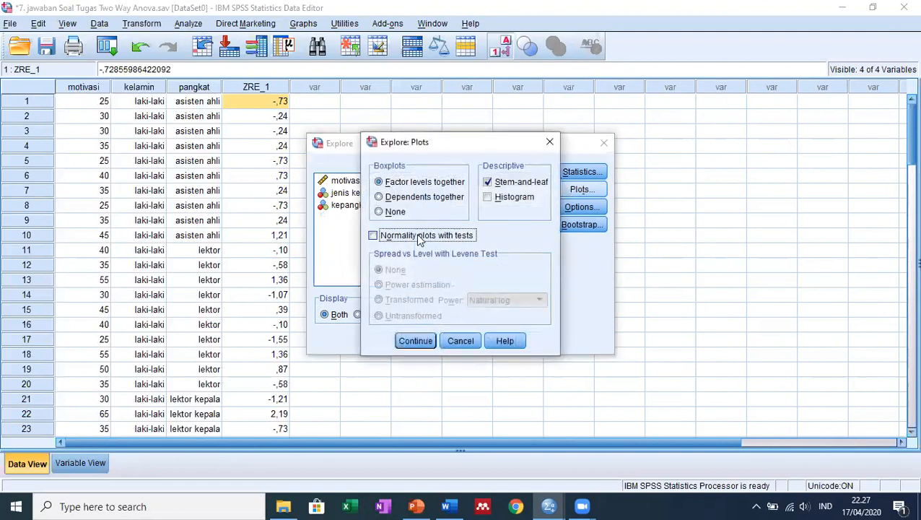
left_click(415, 341)
left_click(384, 340)
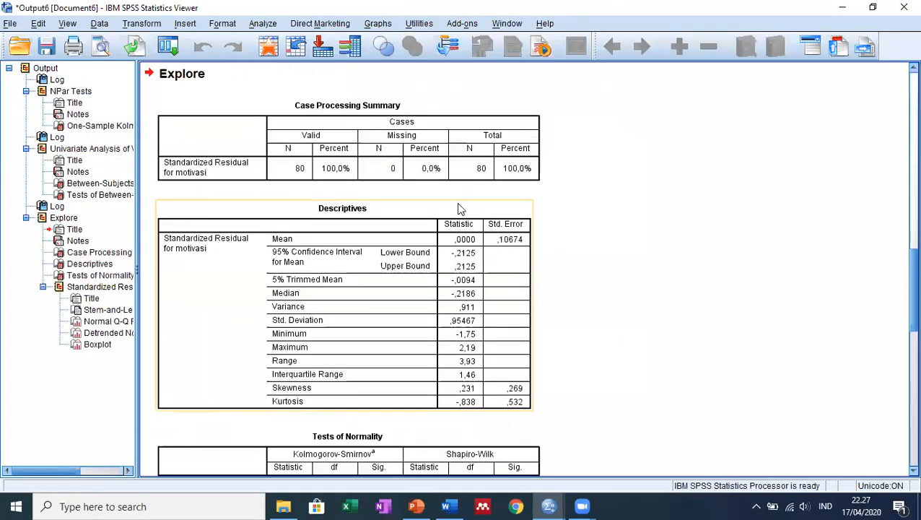
Examine the Explore output for the standardized residual, from the Tests of Normality table through the stem-and-leaf plot to the boxplot.
scroll(460, 210, "down", 5)
scroll(458, 211, "down", 2)
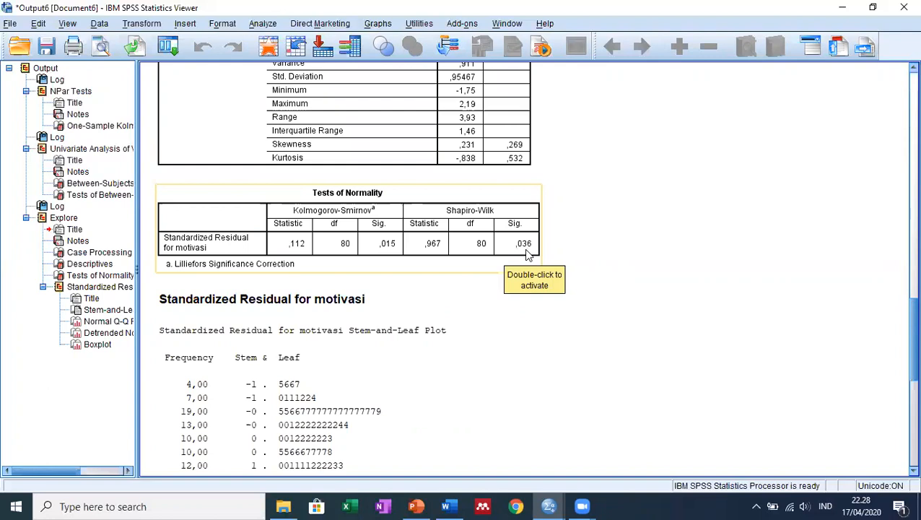
scroll(526, 252, "down", 2)
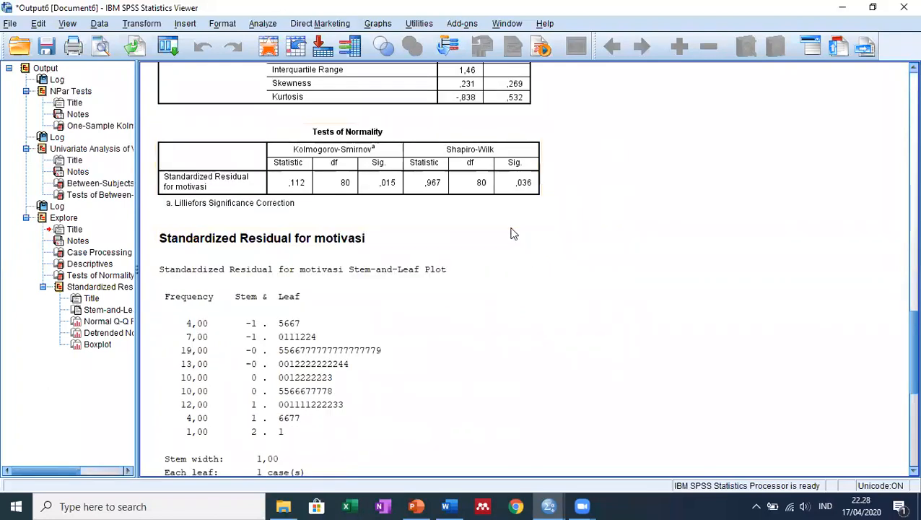
scroll(512, 232, "down", 2)
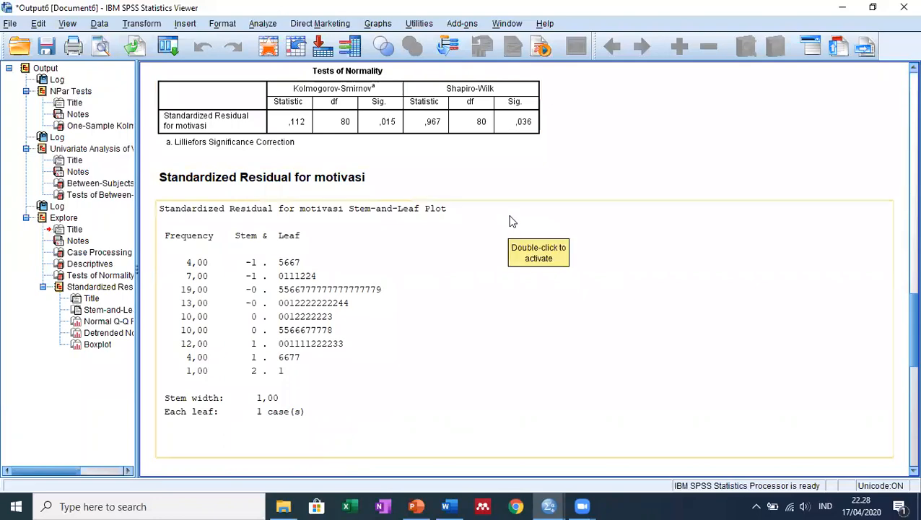
scroll(519, 224, "down", 15)
scroll(525, 217, "down", 8)
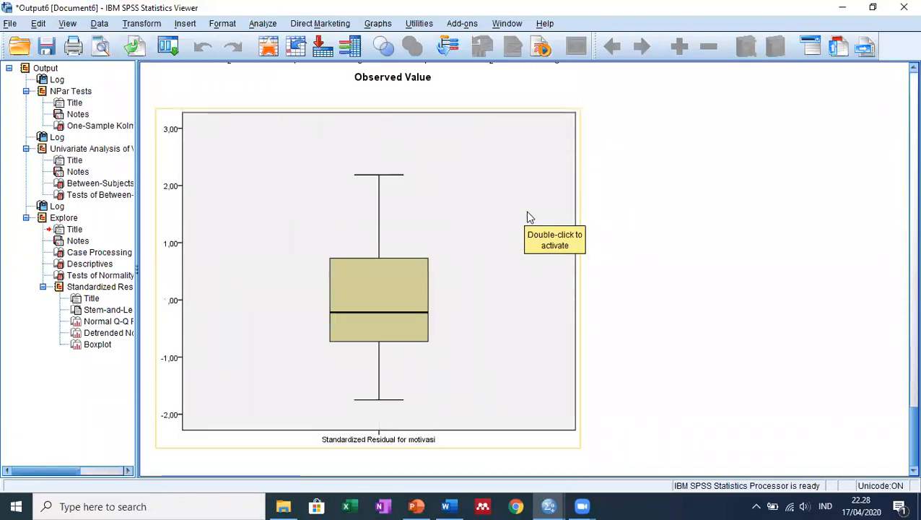
Look back through the whole analysis output and consult the histogram shapes and transformation table in the Word document.
scroll(529, 216, "up", 20)
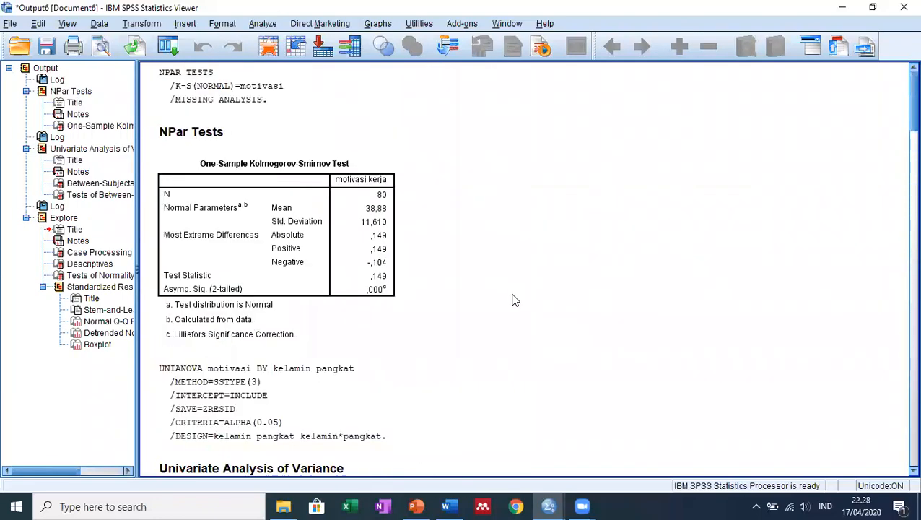
scroll(514, 292, "down", 20)
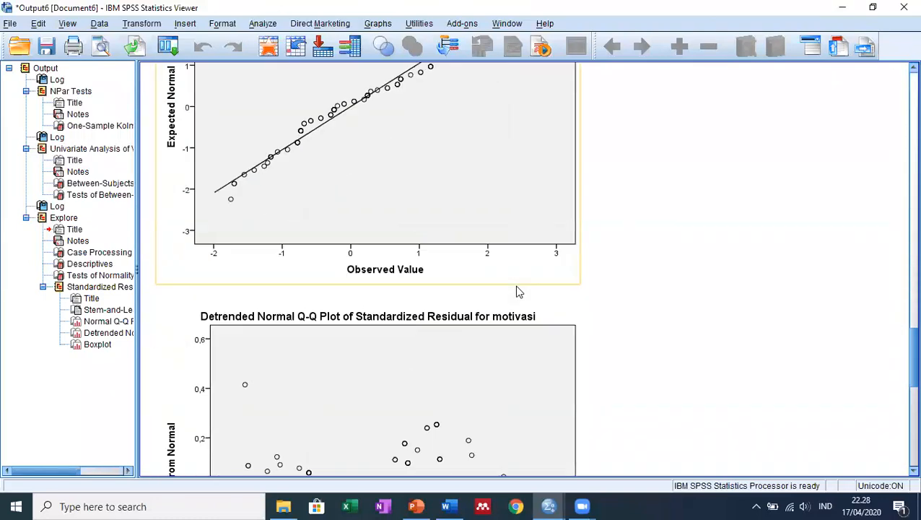
scroll(517, 291, "down", 12)
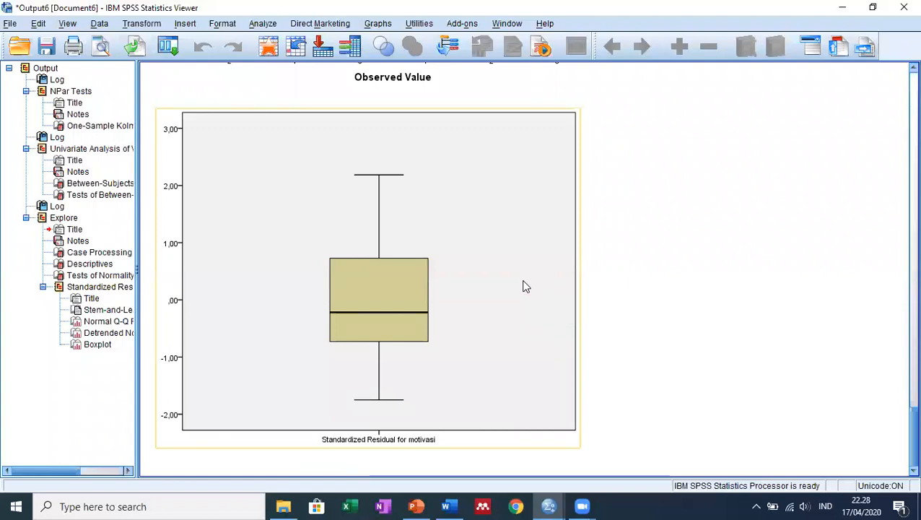
mouse_move(541, 504)
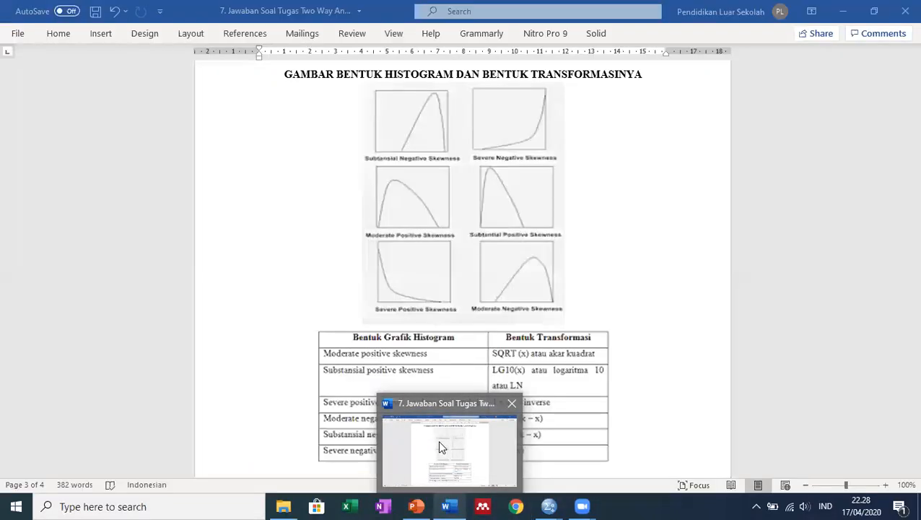
left_click(437, 439)
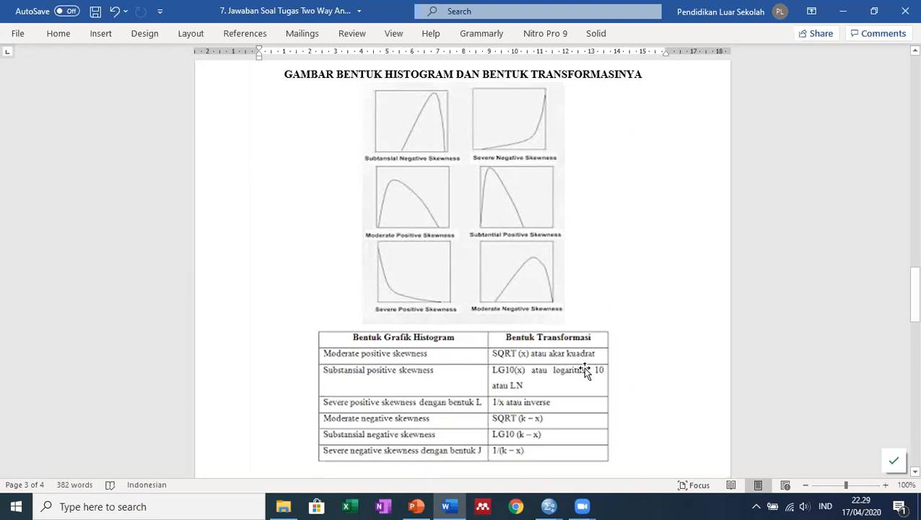
Switch back to the SPSS data and create a histogram of motivasi kerja with the normal curve displayed, starting from reset settings.
mouse_move(549, 506)
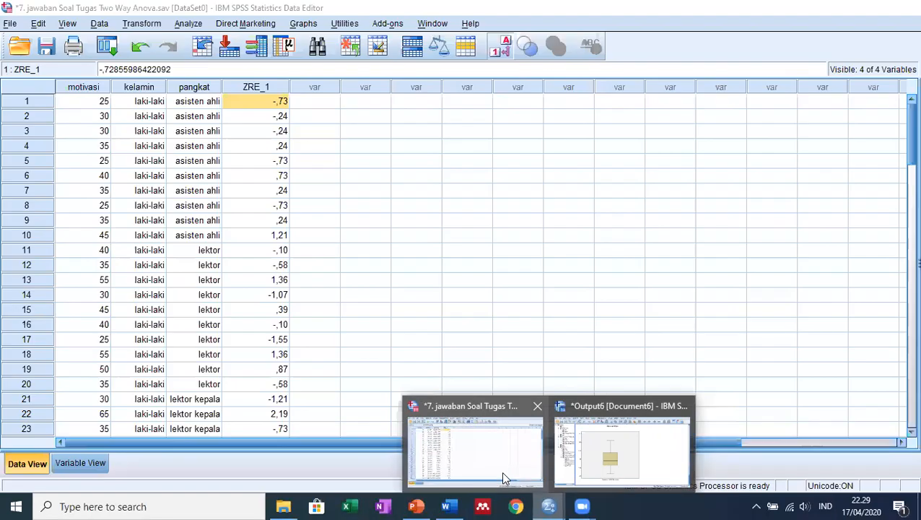
left_click(497, 454)
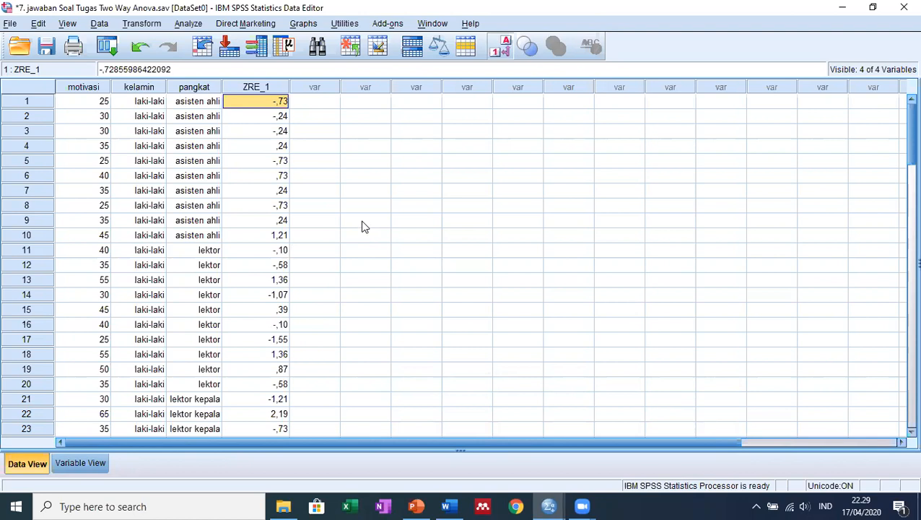
left_click(309, 25)
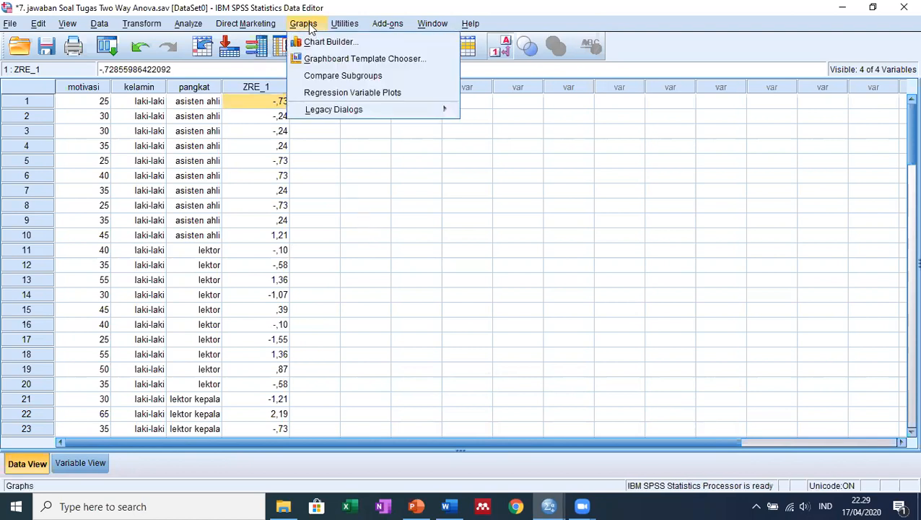
mouse_move(425, 109)
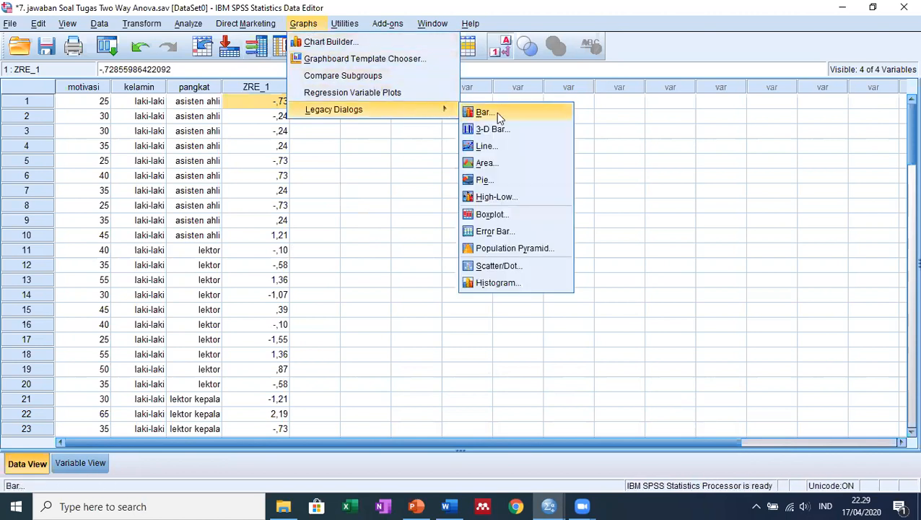
left_click(516, 285)
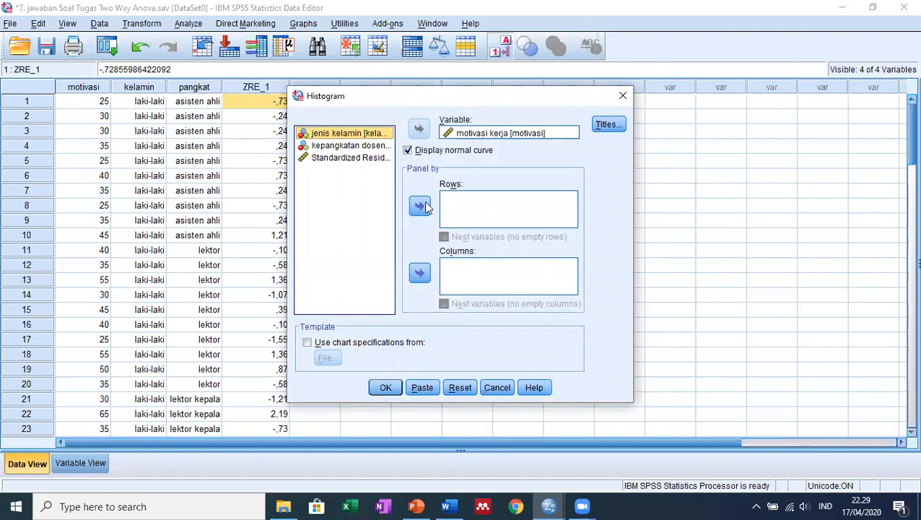
left_click(460, 387)
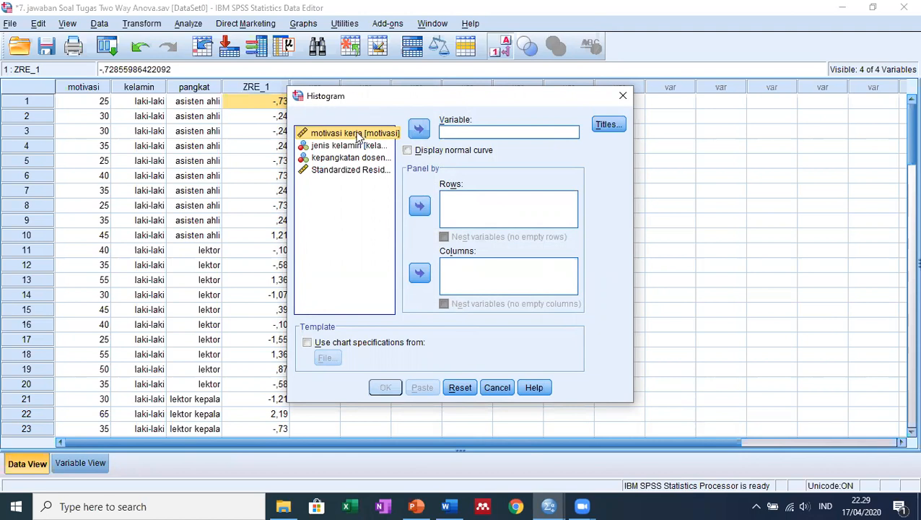
left_click(419, 128)
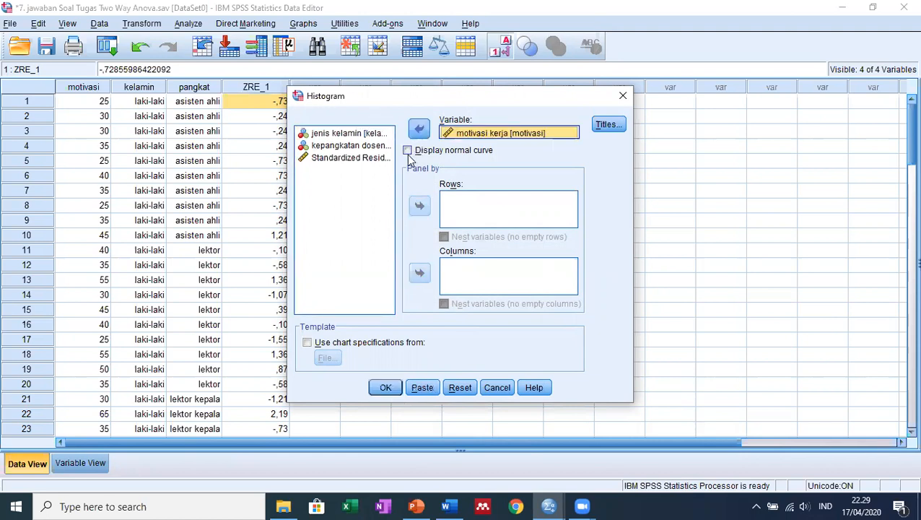
left_click(408, 151)
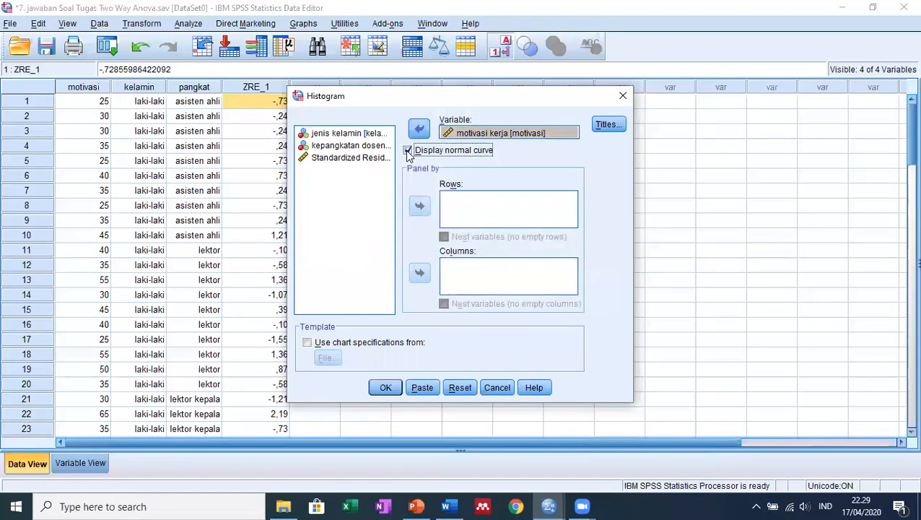
left_click(386, 388)
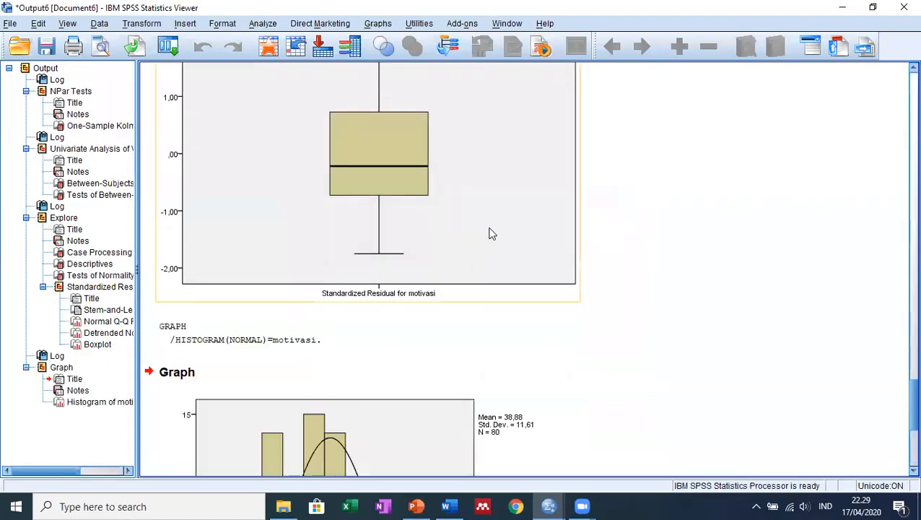
Compare the motivasi kerja histogram with the skewness shapes and their matching transformations in the Word document.
scroll(493, 231, "down", 5)
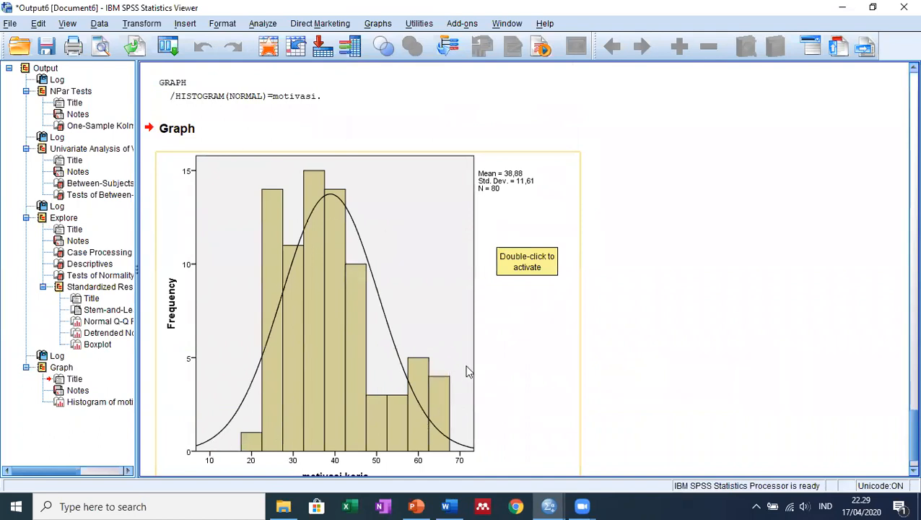
scroll(467, 371, "down", 1)
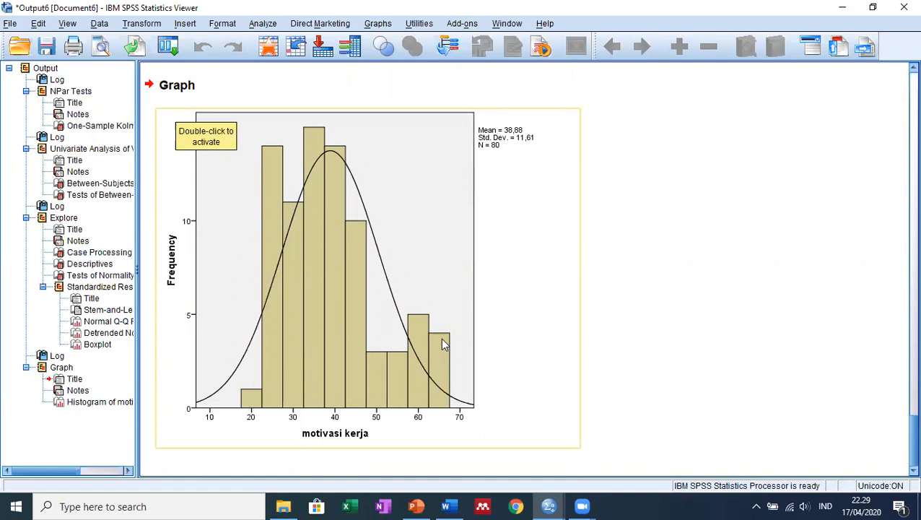
left_click(449, 506)
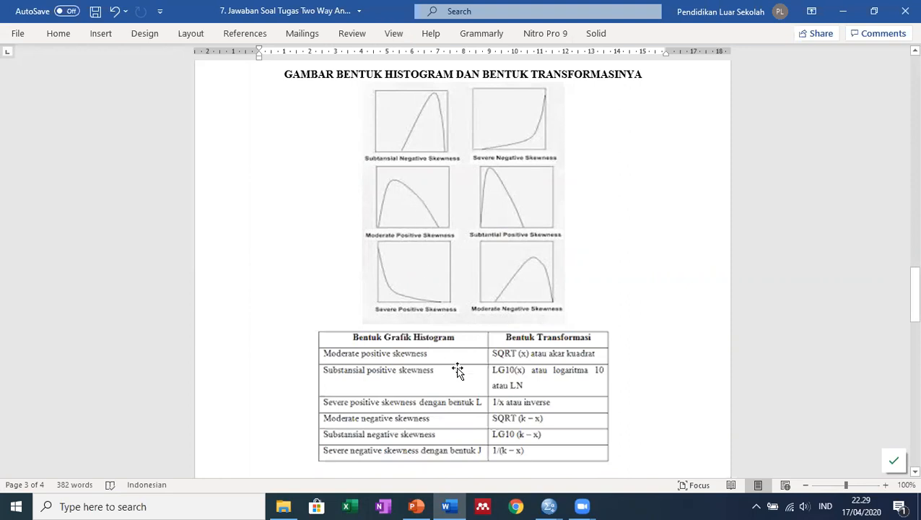
left_click(549, 506)
left_click(598, 459)
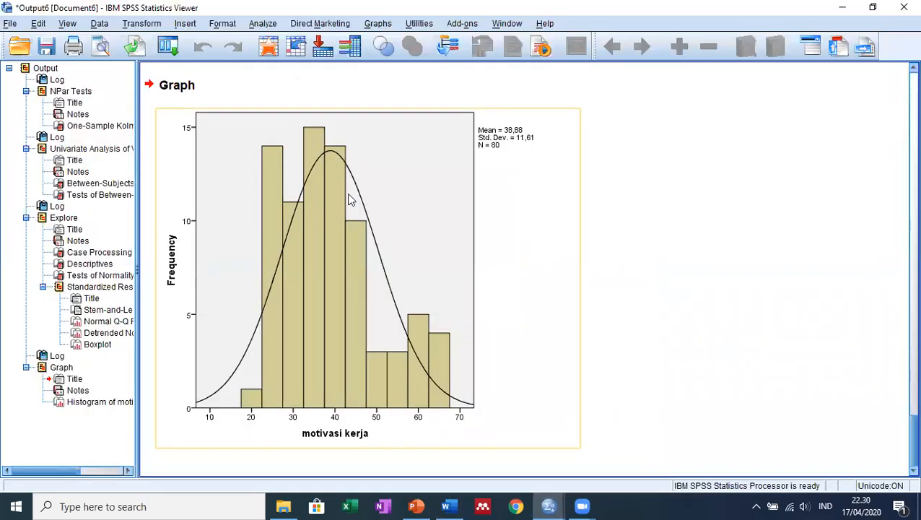
left_click(449, 505)
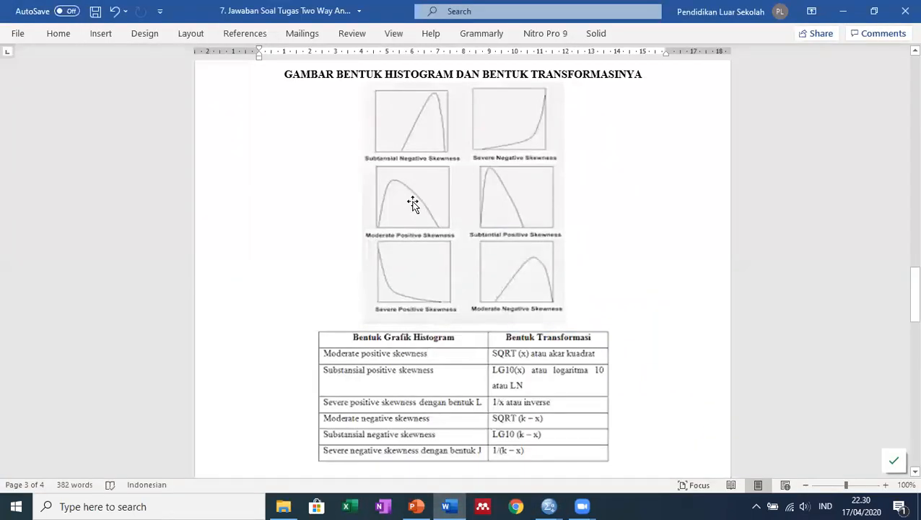
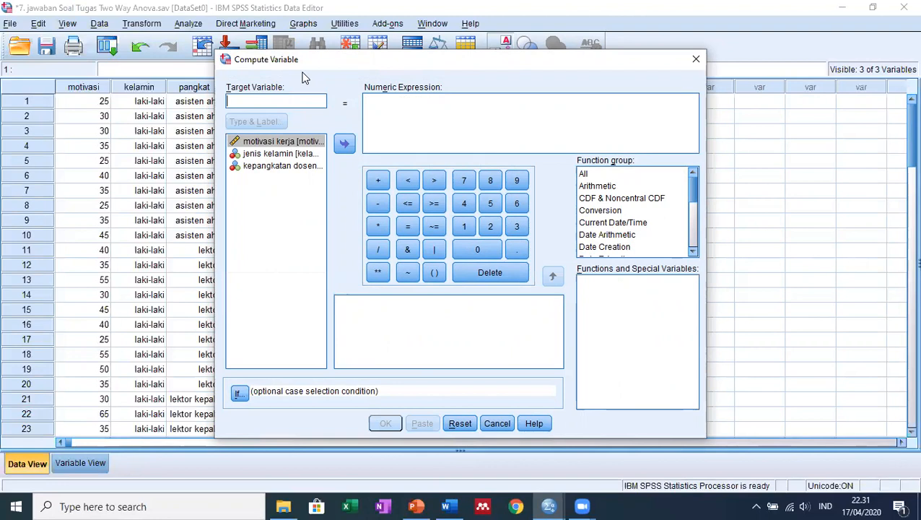
Name the target variable TRANSFORMASI for the computed variable.
key("BackSpace")
key("BackSpace")
type("RANS")
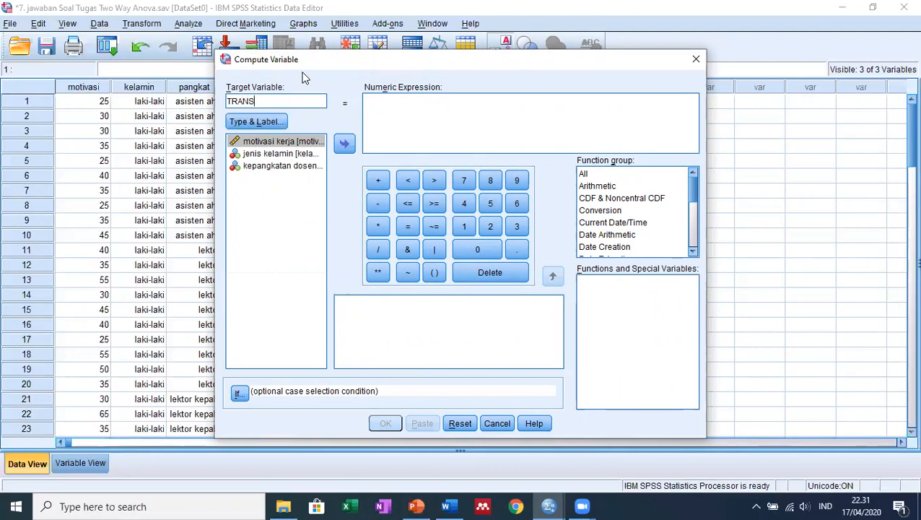
type("FORMASI")
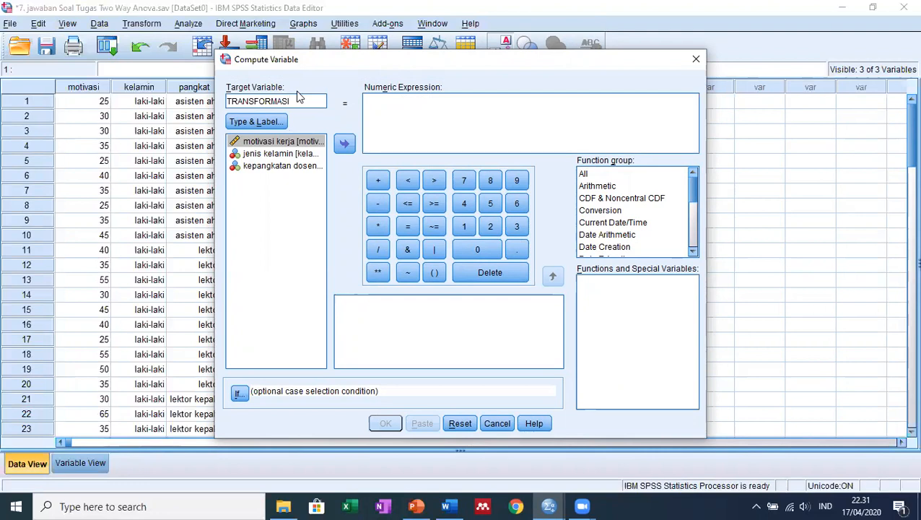
Define the numeric expression as SQRT(motivasi) using the Sqrt function from all functions, and compute the variable.
left_click(584, 175)
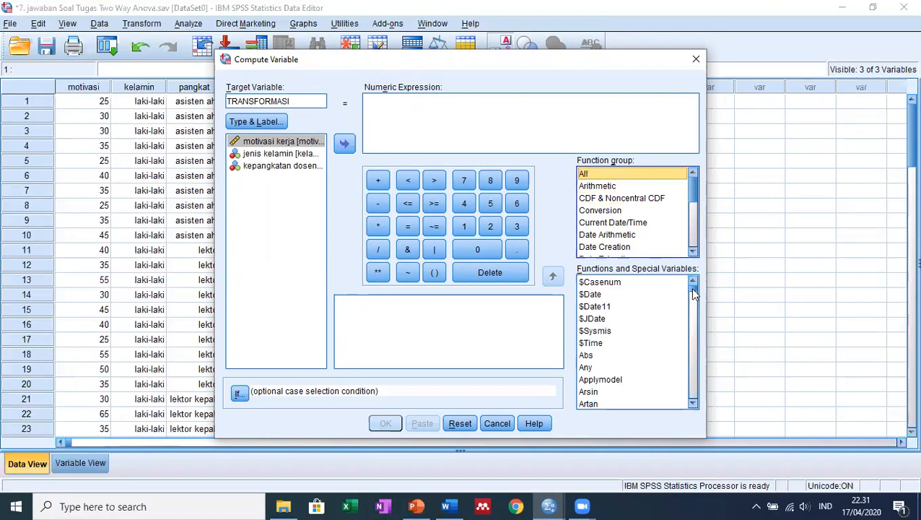
left_click_drag(693, 292, 679, 383)
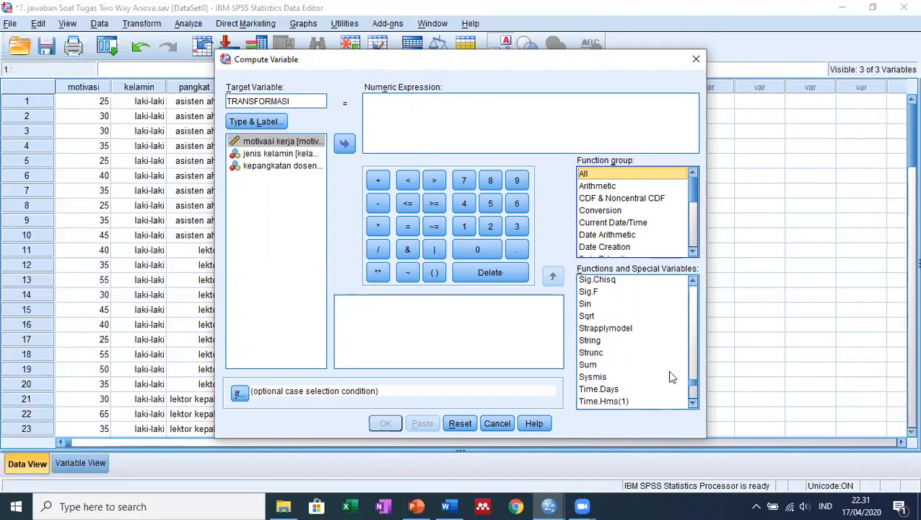
left_click(589, 316)
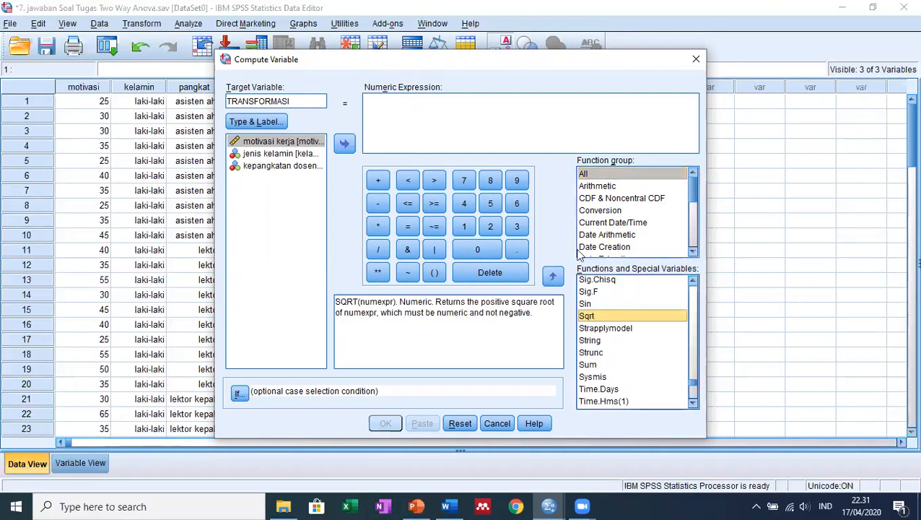
double_click(587, 317)
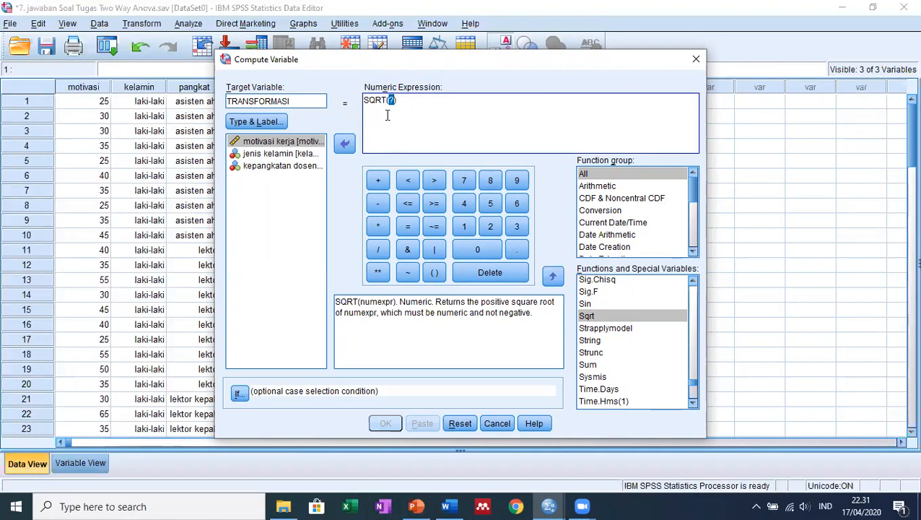
left_click(301, 145)
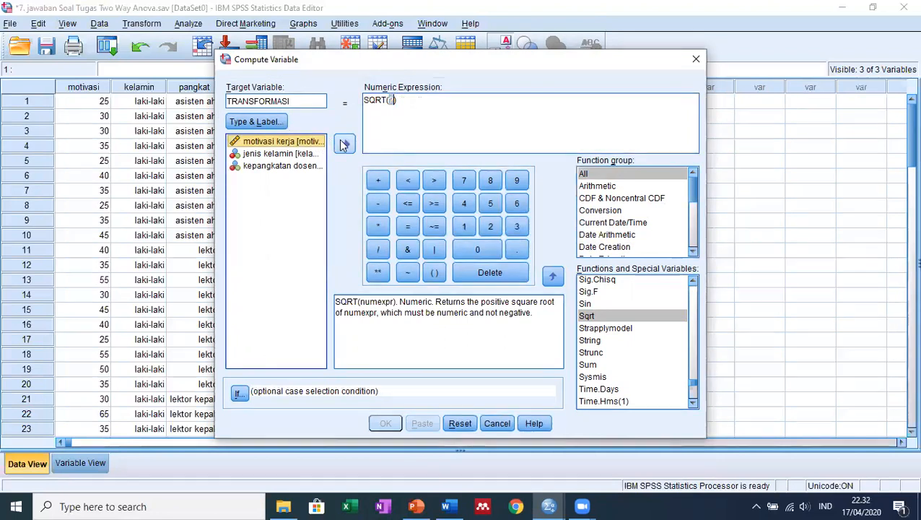
left_click(344, 145)
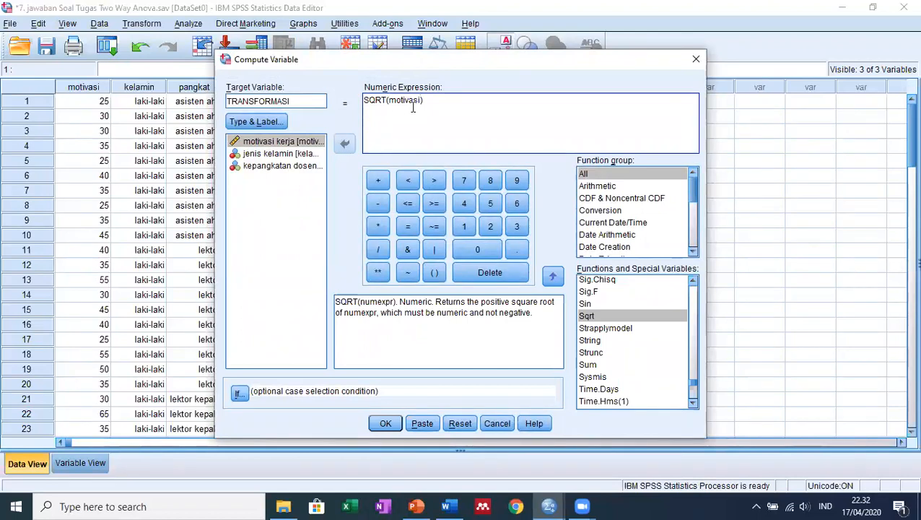
left_click(385, 423)
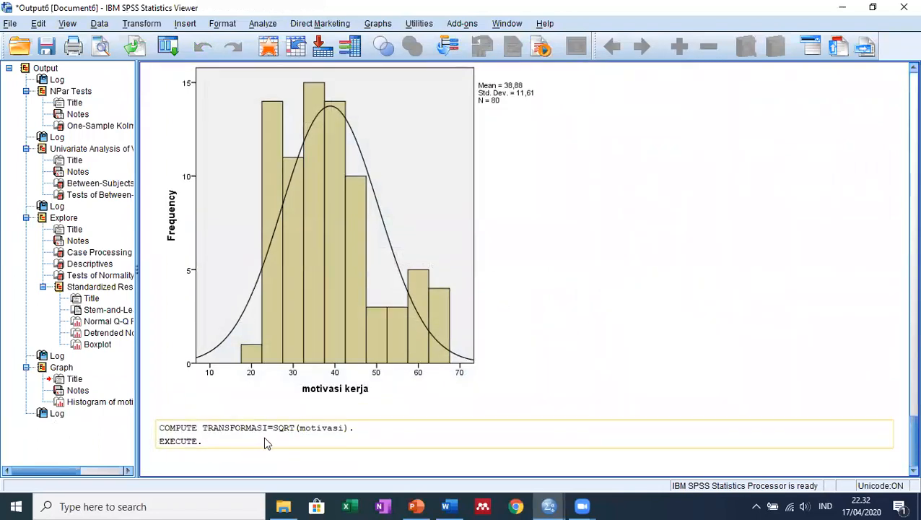
Return to the data and check the TRANSFORMASI values through the rows of the dataset.
mouse_move(548, 506)
left_click(485, 465)
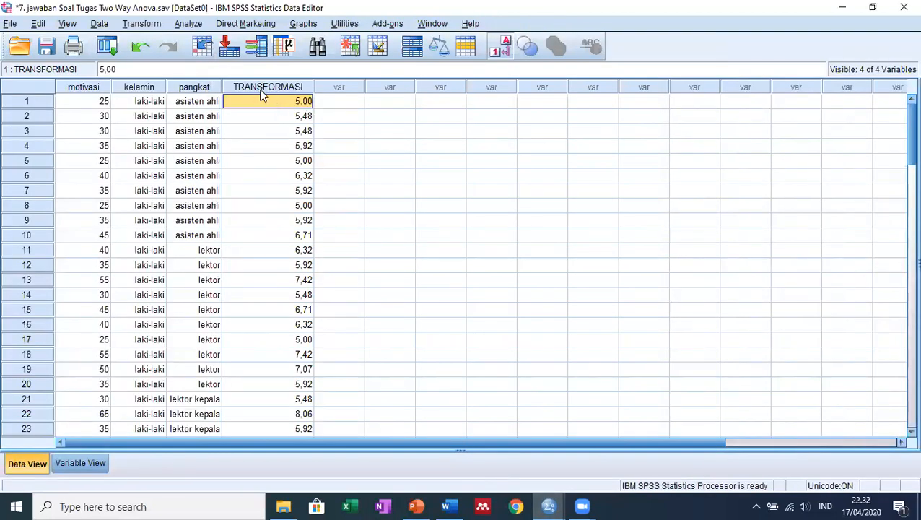
scroll(269, 127, "down", 1)
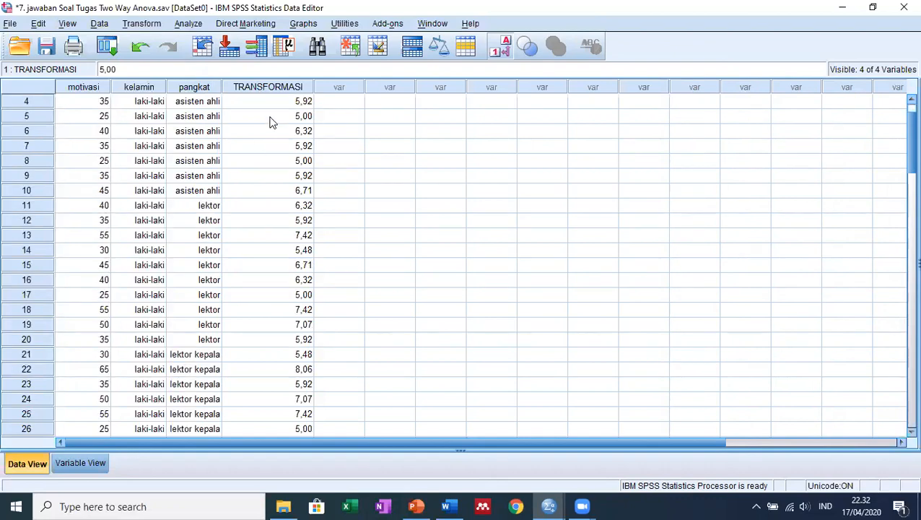
scroll(263, 162, "down", 19)
scroll(284, 144, "up", 20)
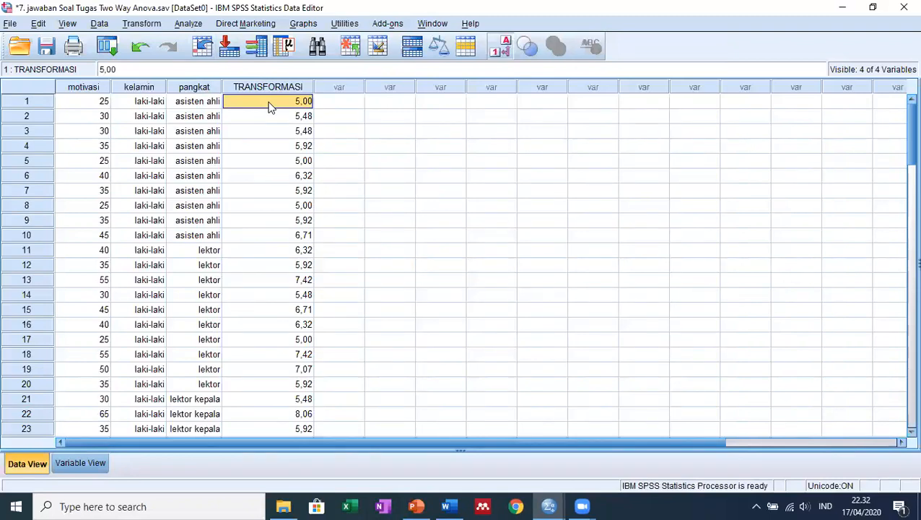
Set up a one-sample Kolmogorov-Smirnov test from cleared settings with TRANSFORMASI as the only test variable.
left_click(189, 24)
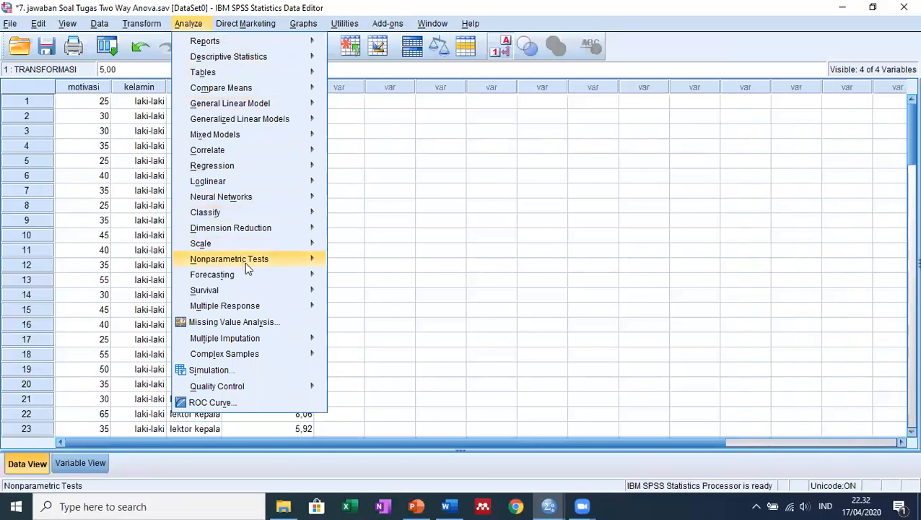
mouse_move(278, 264)
mouse_move(390, 310)
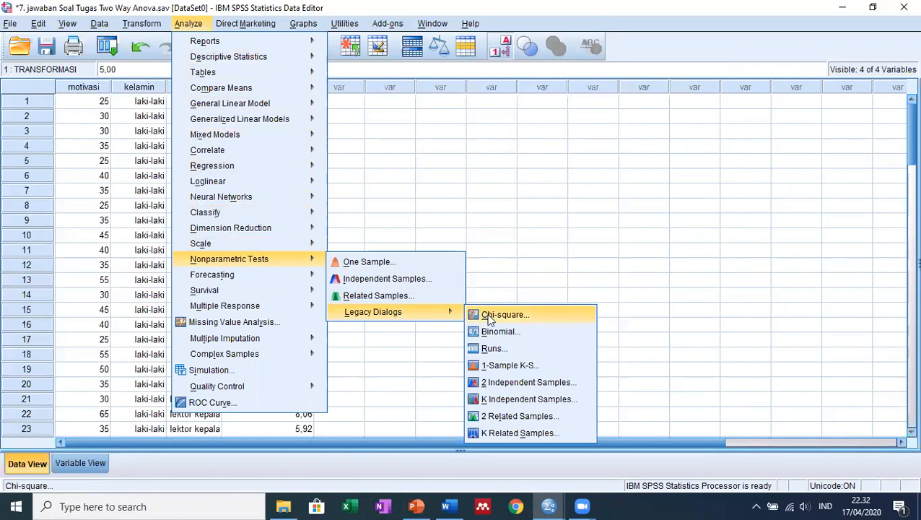
left_click(515, 368)
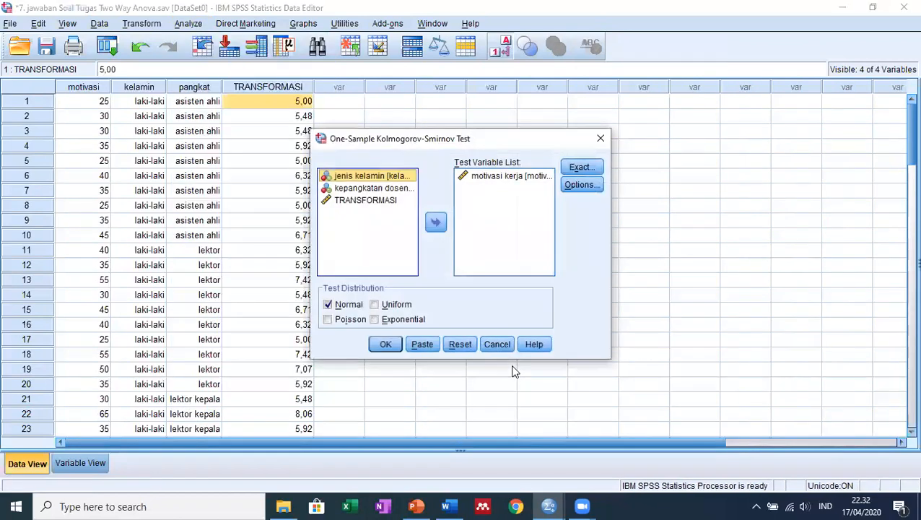
left_click(460, 344)
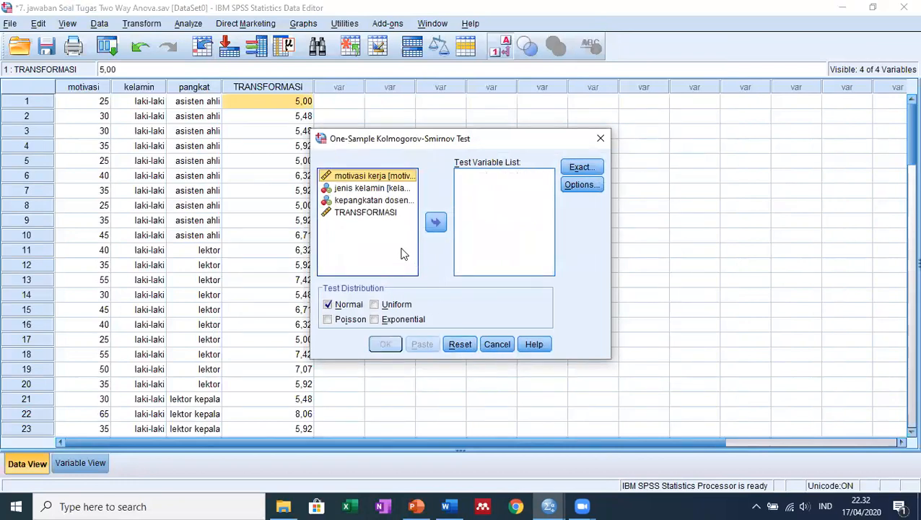
left_click(380, 212)
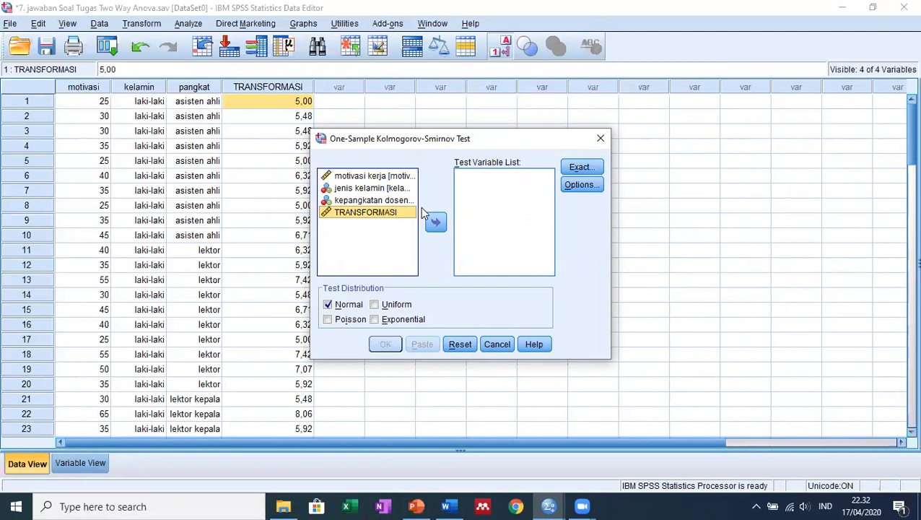
left_click(436, 223)
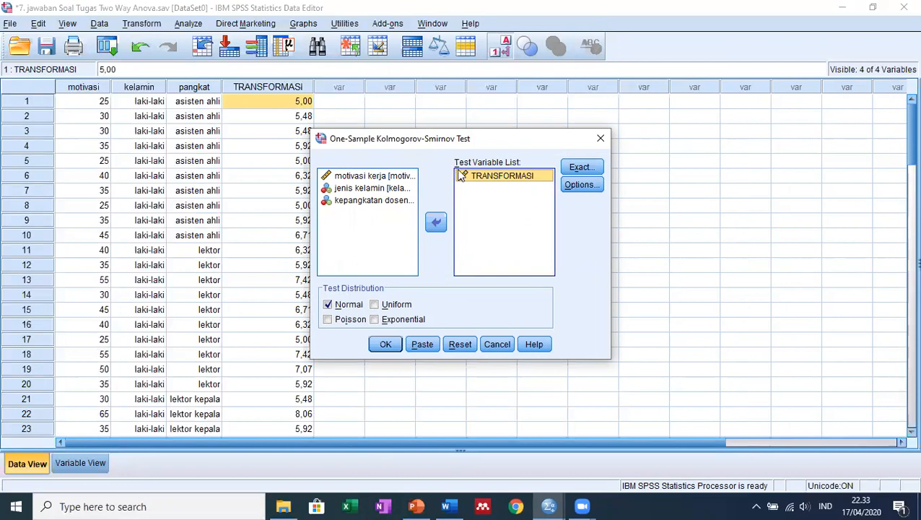
Look at the exact test options without changing them, run the TRANSFORMASI test against the normal distribution and view its output table.
left_click(581, 167)
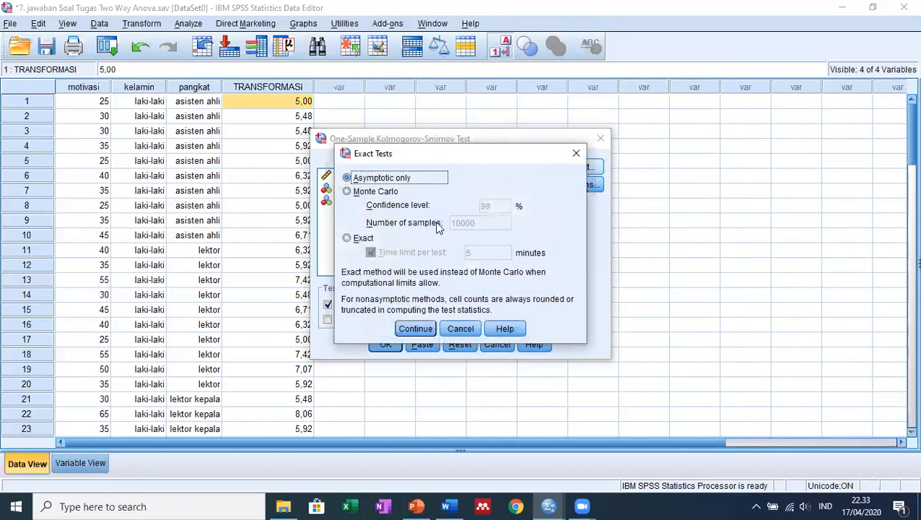
left_click(454, 328)
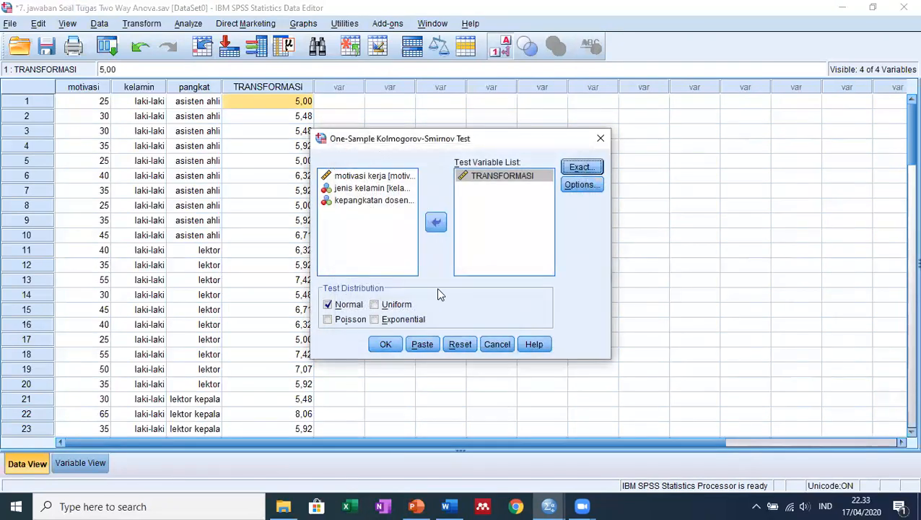
left_click(386, 344)
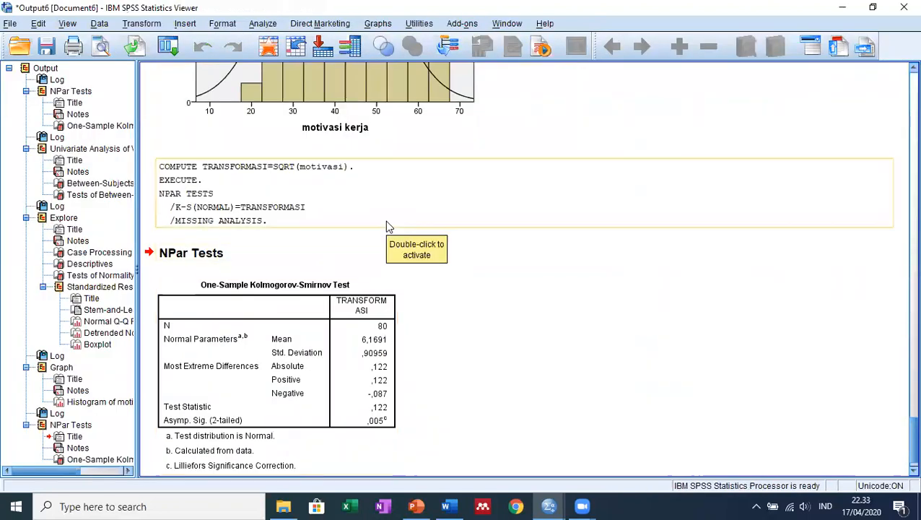
scroll(386, 227, "down", 1)
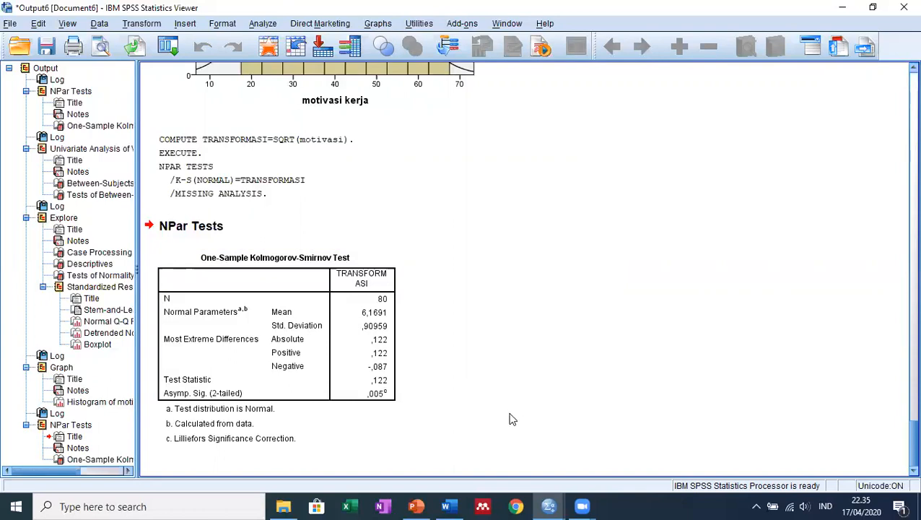
Return to the data and delete the TRANSFORMASI variable from the dataset.
mouse_move(548, 505)
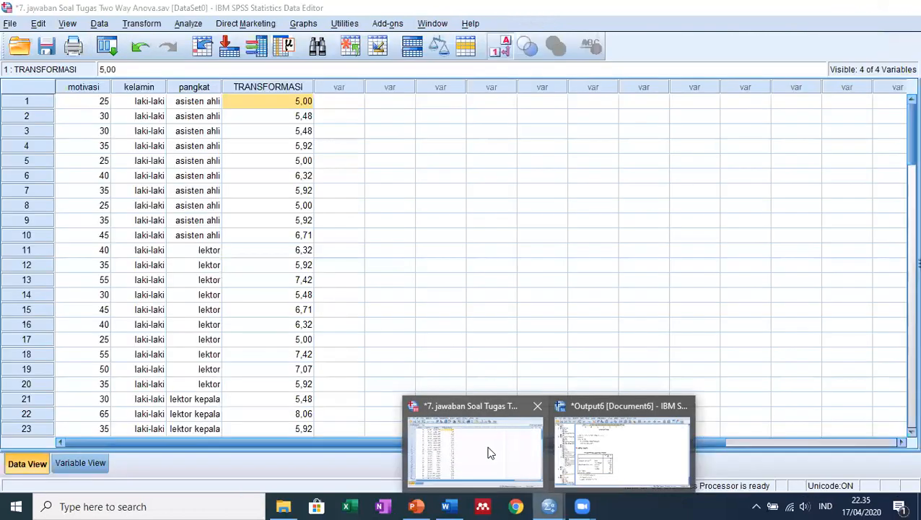
left_click(488, 448)
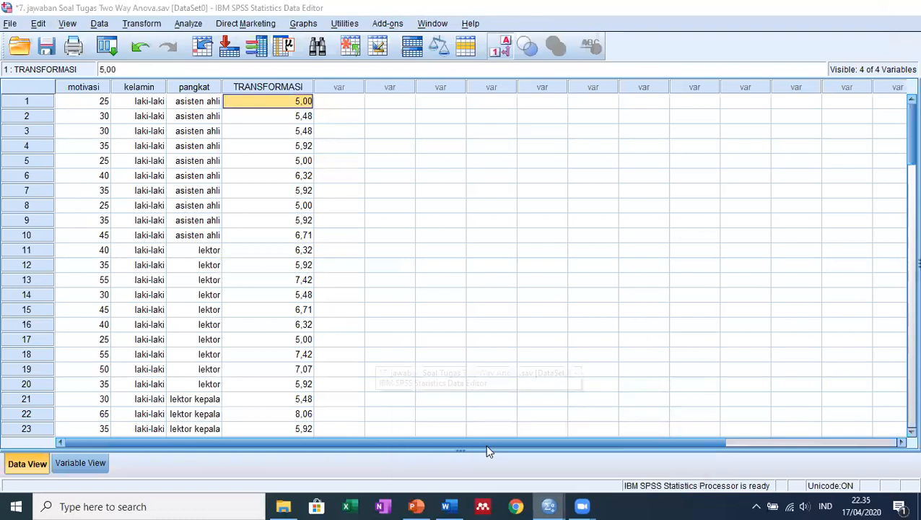
left_click(273, 87)
right_click(273, 85)
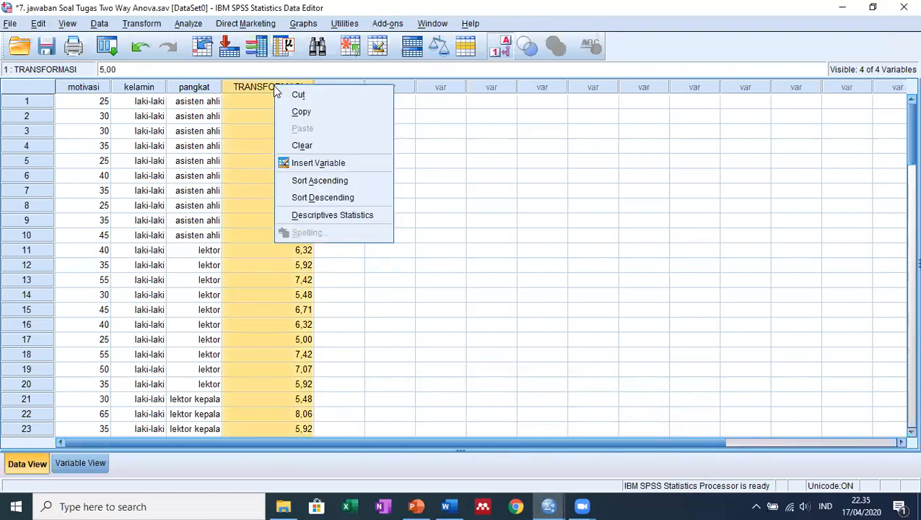
left_click(338, 145)
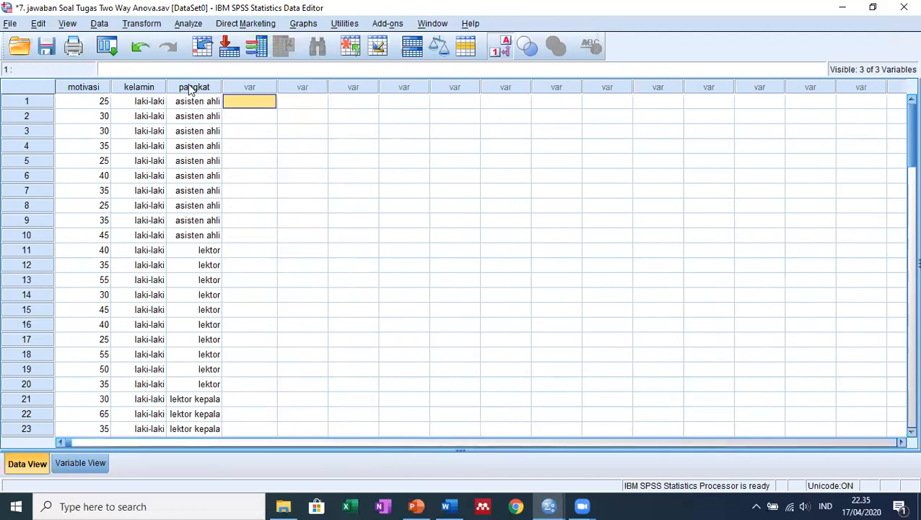
Set up a univariate general linear model from cleared settings with motivasi kerja as dependent variable and jenis kelamin and kepangkatan dosen as fixed factors.
left_click(187, 24)
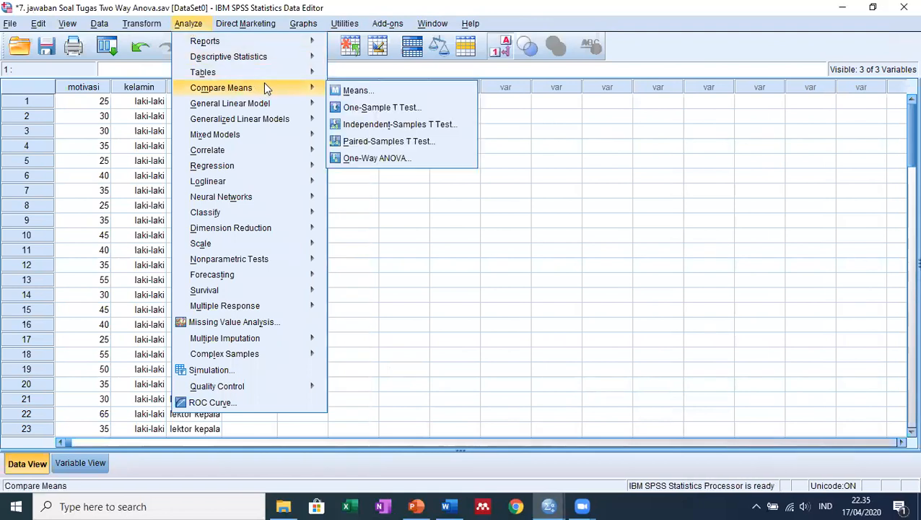
mouse_move(280, 104)
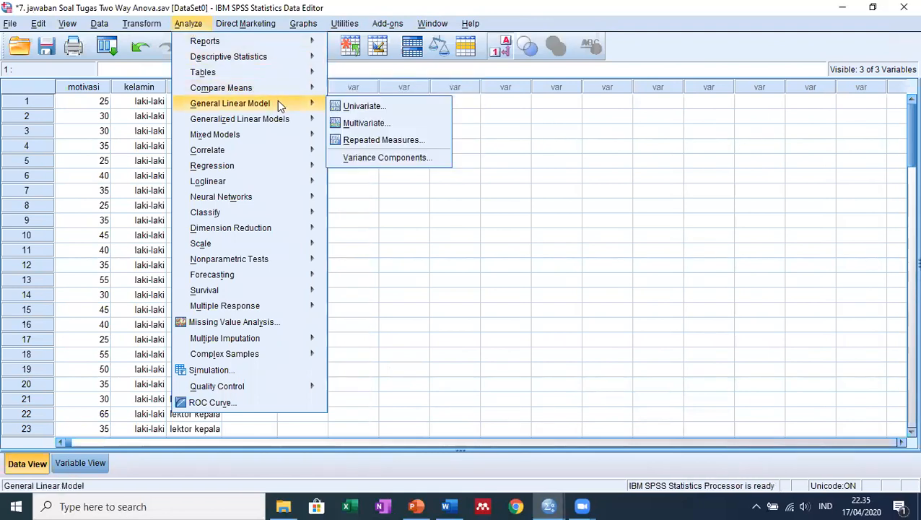
left_click(353, 107)
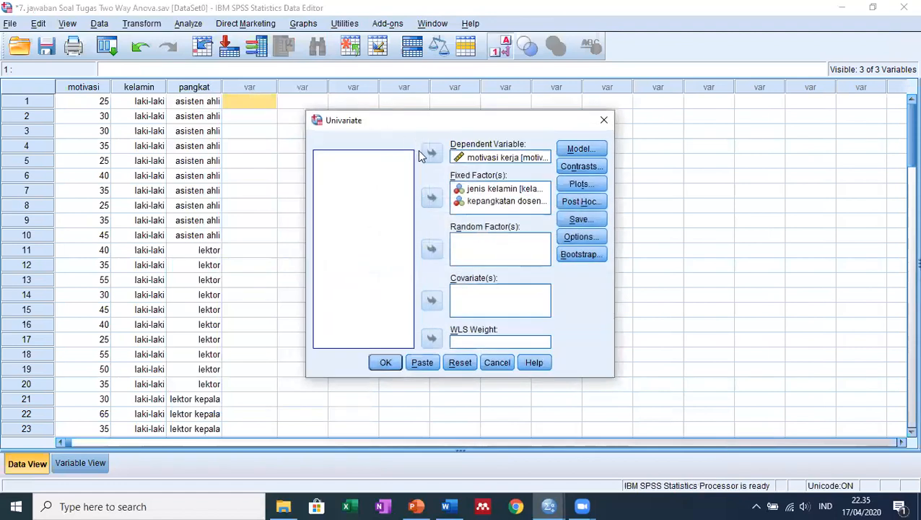
left_click(460, 363)
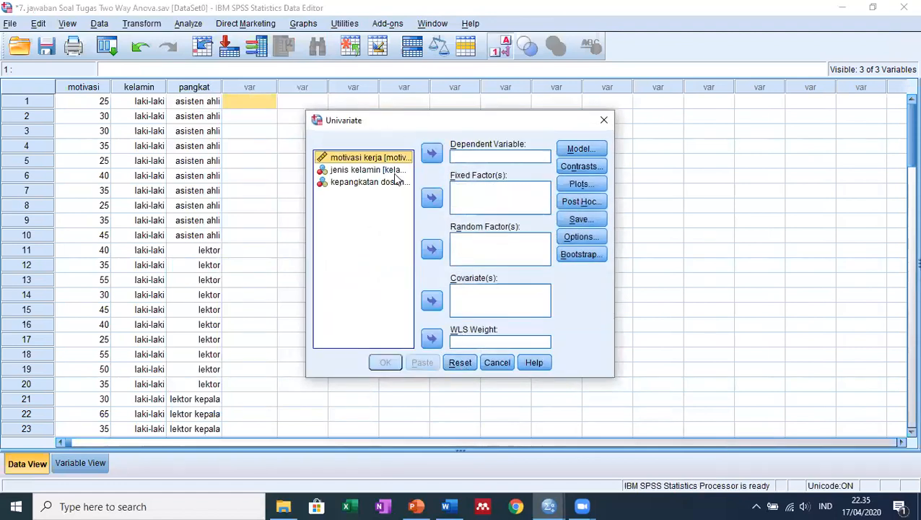
left_click(431, 155)
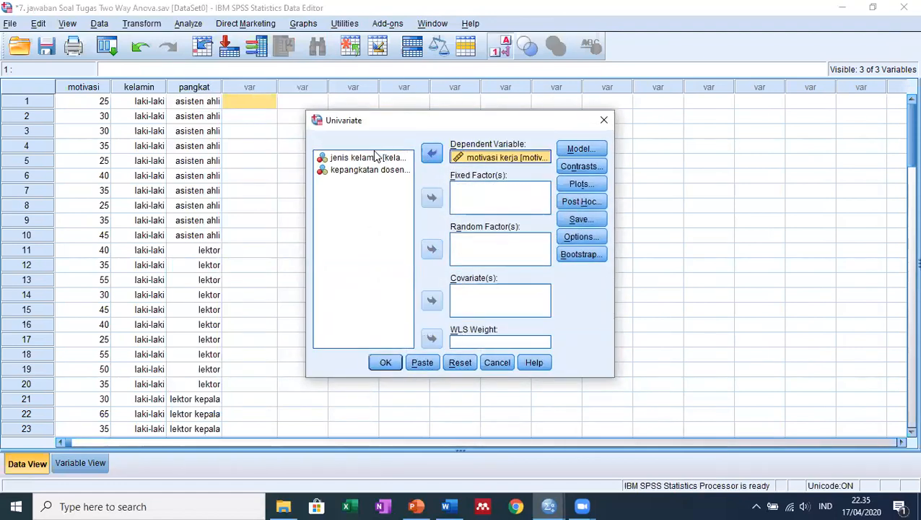
left_click(376, 158)
left_click(431, 198)
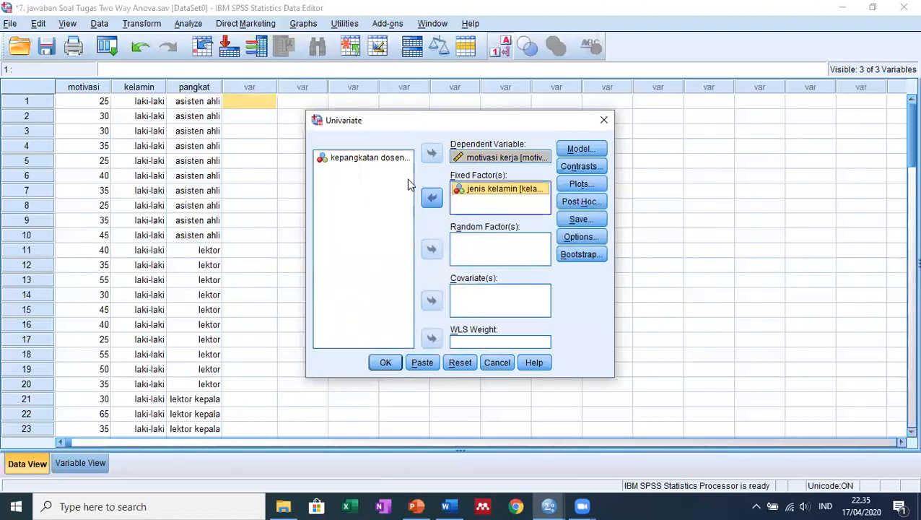
left_click(376, 157)
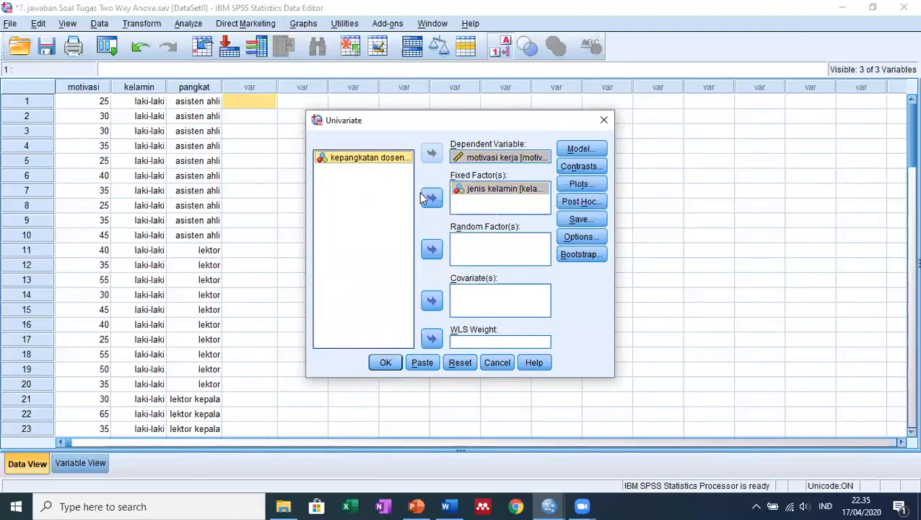
left_click(432, 198)
Choose to save the standardized residuals and run the univariate analysis.
left_click(558, 220)
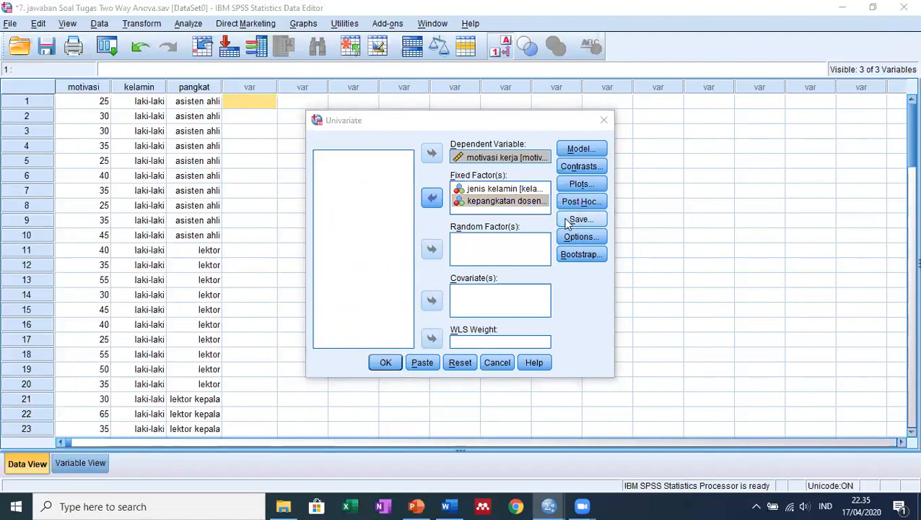
left_click(500, 185)
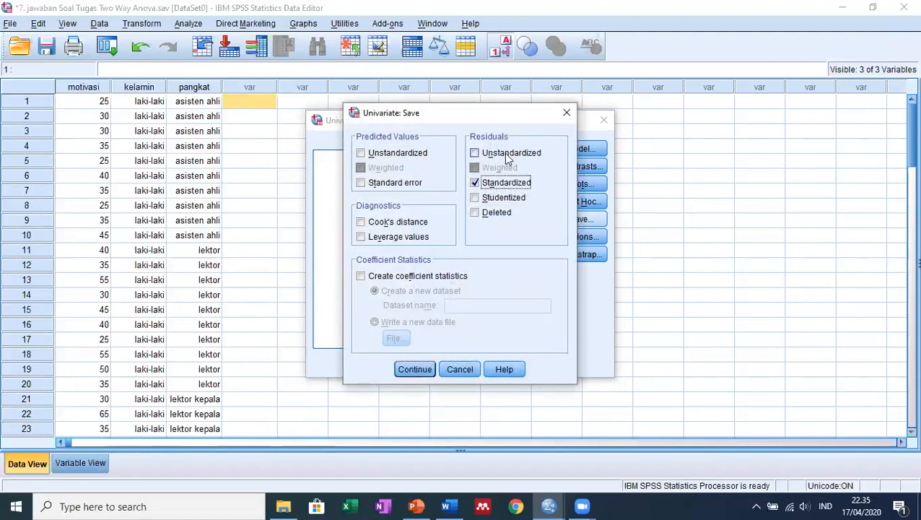
left_click(421, 371)
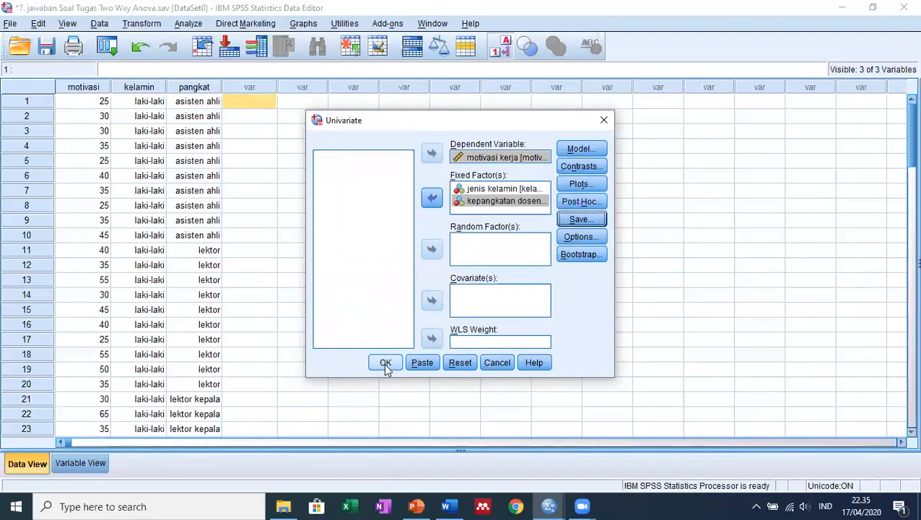
left_click(384, 369)
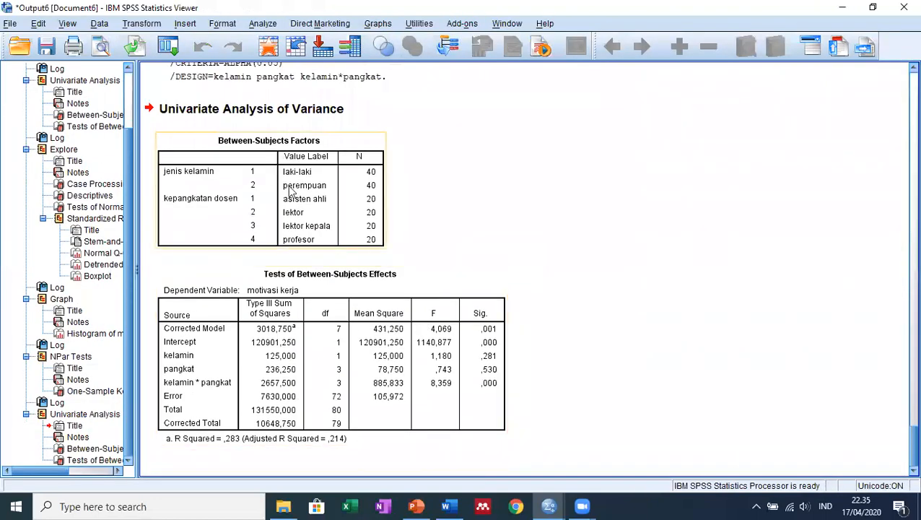
Return to the data and set up a one-sample Kolmogorov-Smirnov test against the normal distribution with the standardized residual as test variable.
mouse_move(549, 506)
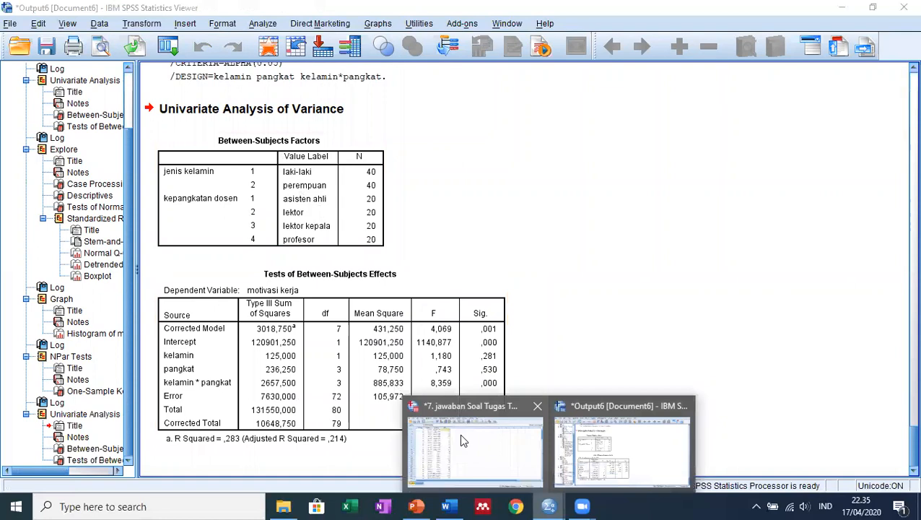
left_click(458, 431)
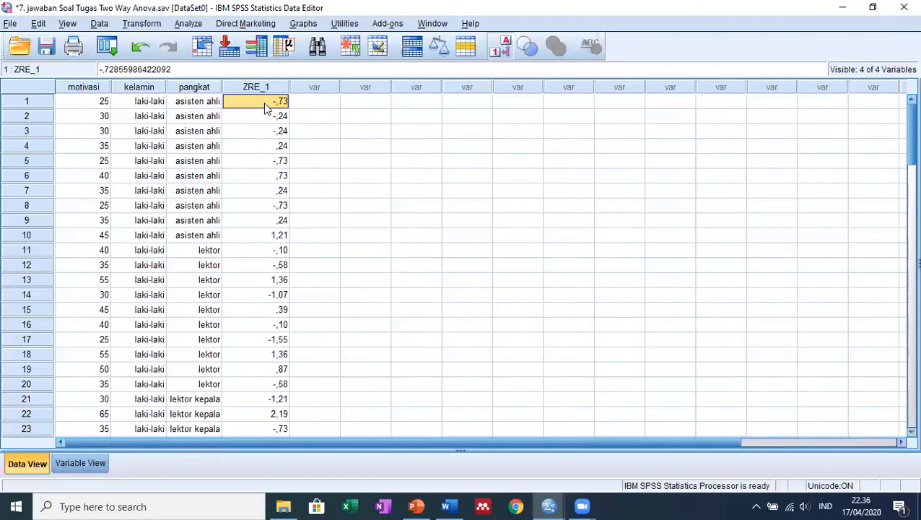
left_click(185, 25)
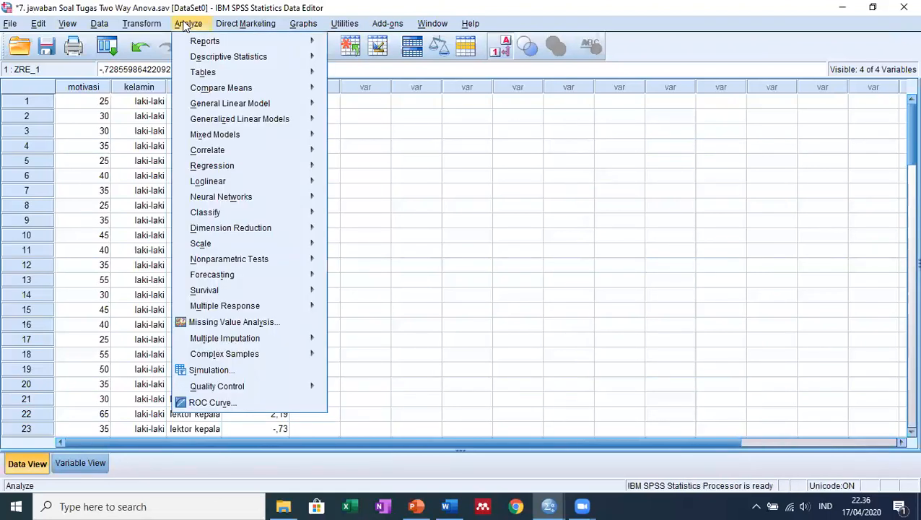
mouse_move(275, 262)
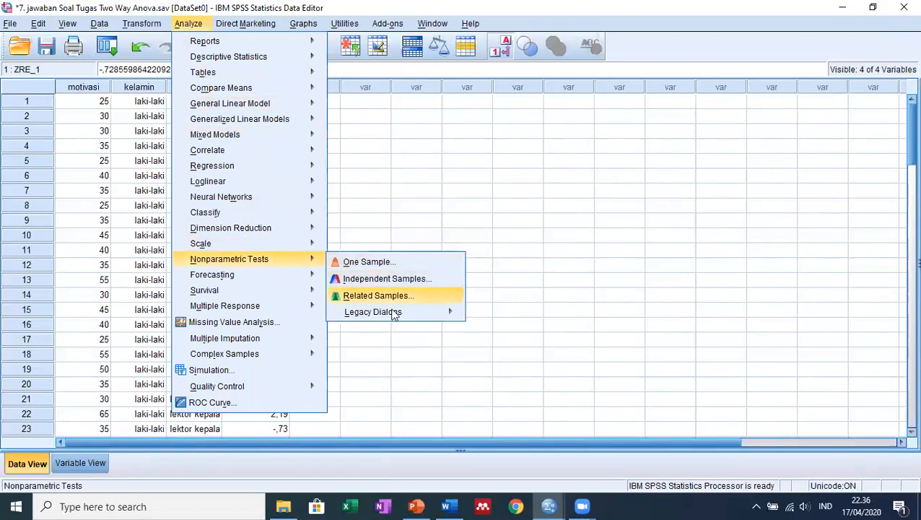
mouse_move(416, 314)
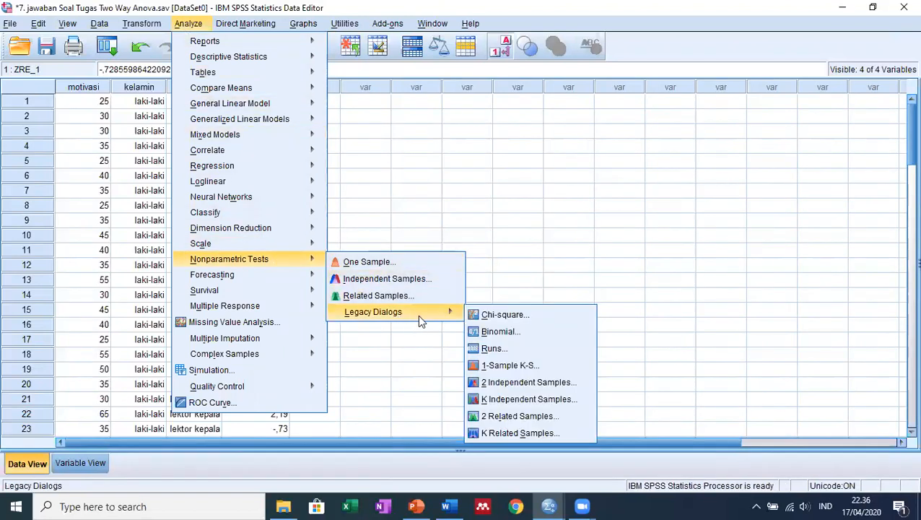
left_click(542, 366)
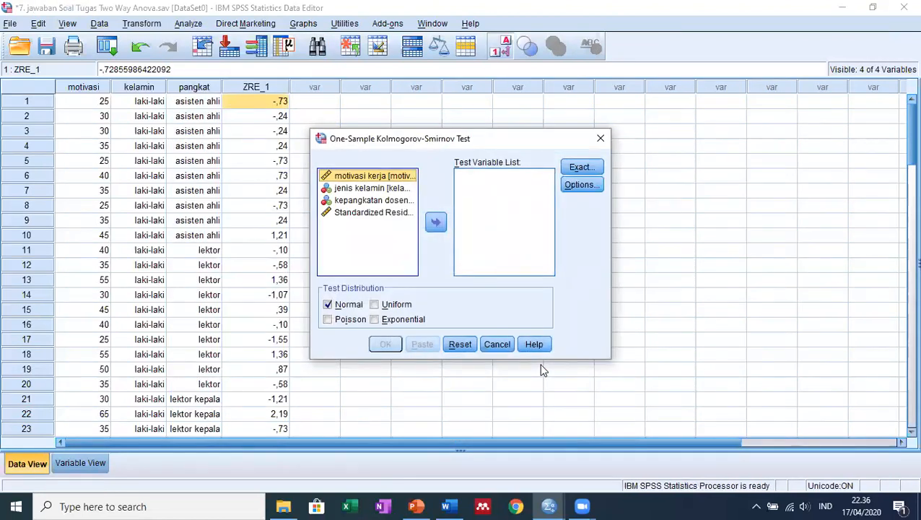
left_click(379, 215)
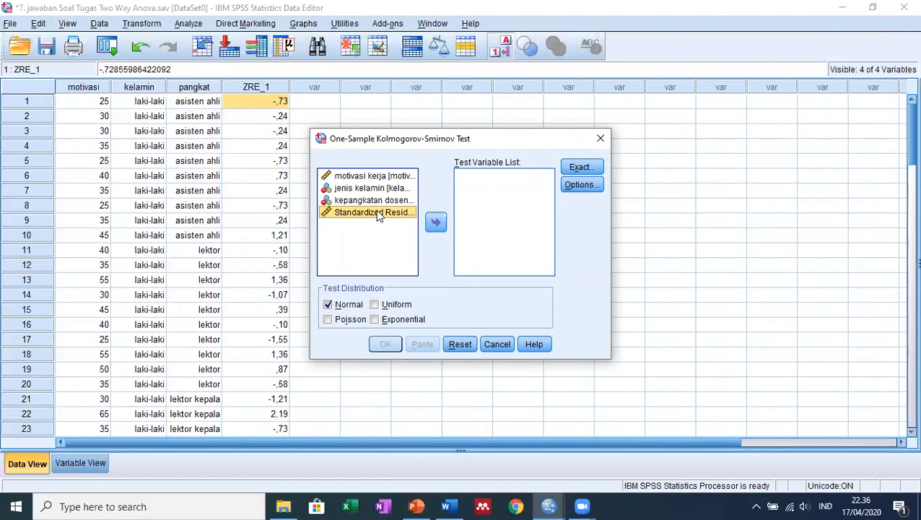
left_click(436, 223)
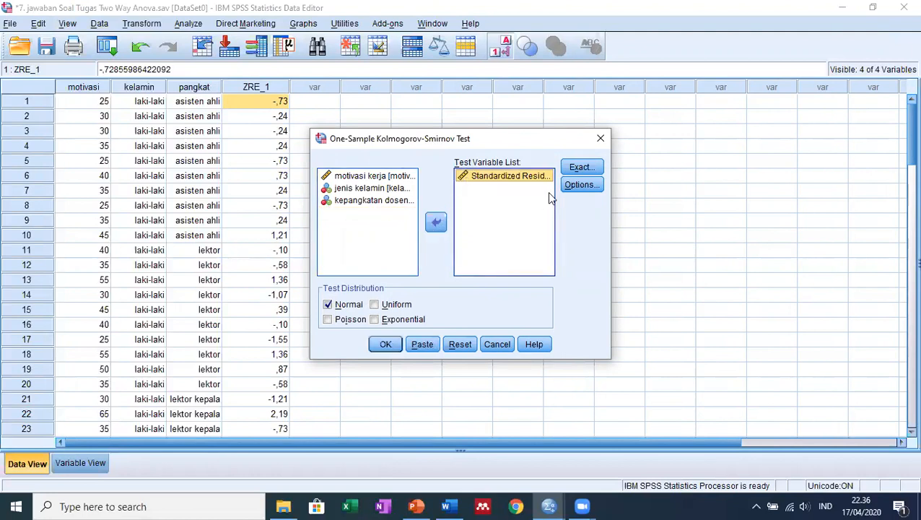
Choose the Monte Carlo method for the exact tests and run the Kolmogorov-Smirnov test on the standardized residual.
left_click(579, 168)
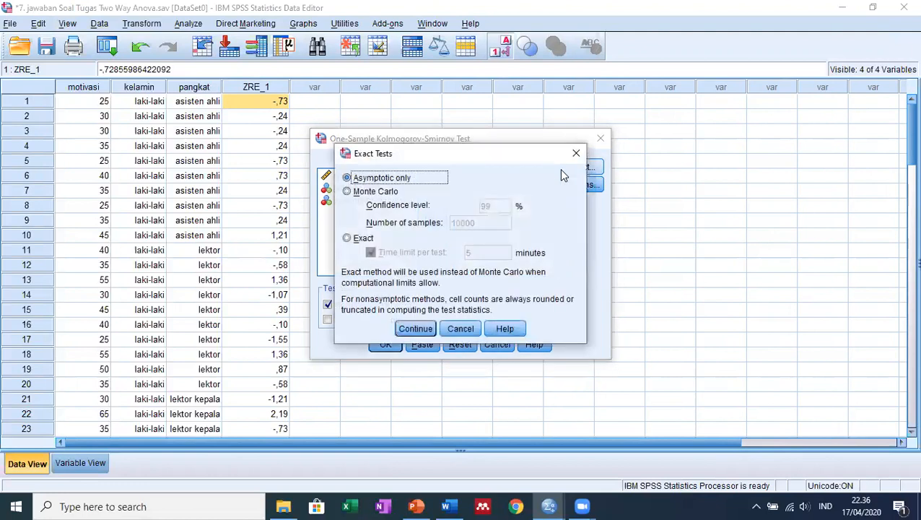
left_click(347, 193)
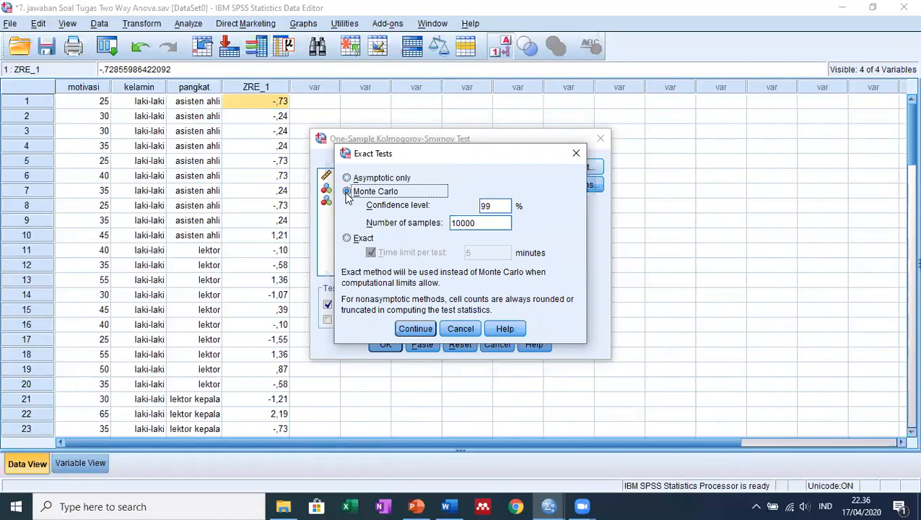
left_click(414, 329)
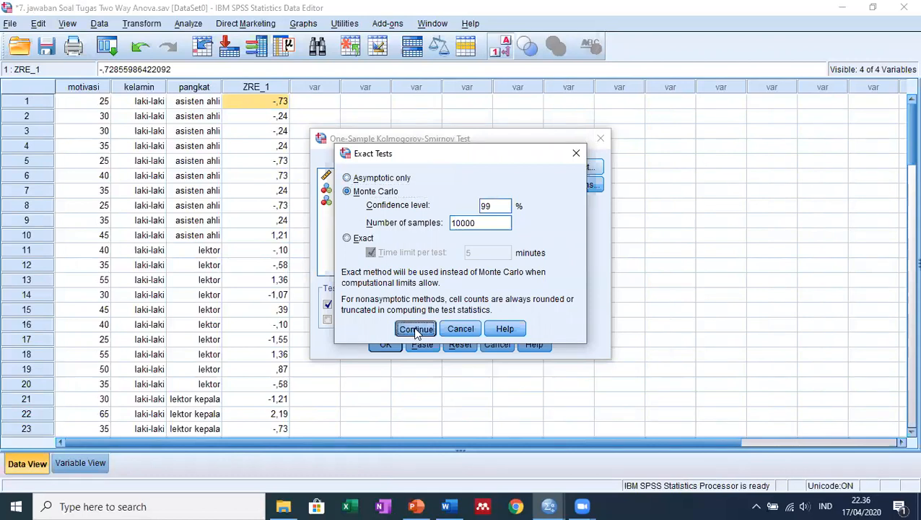
left_click(390, 346)
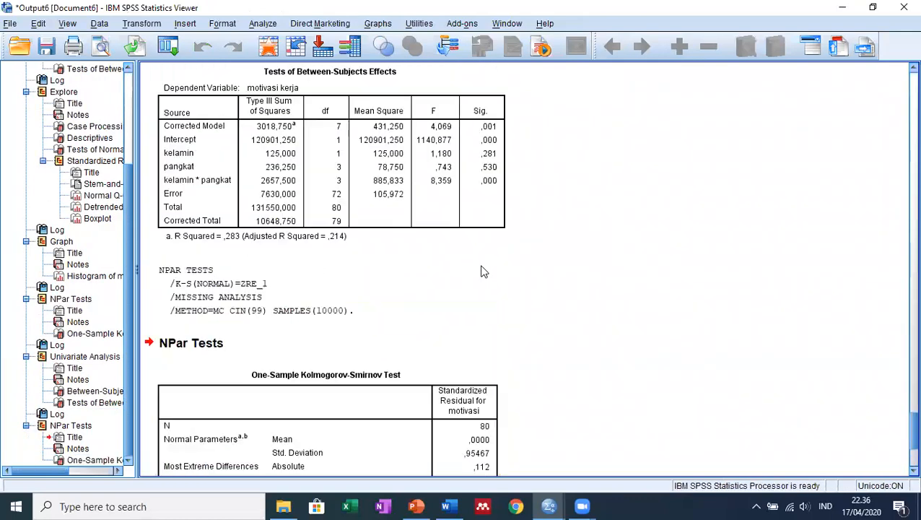
left_click(234, 165)
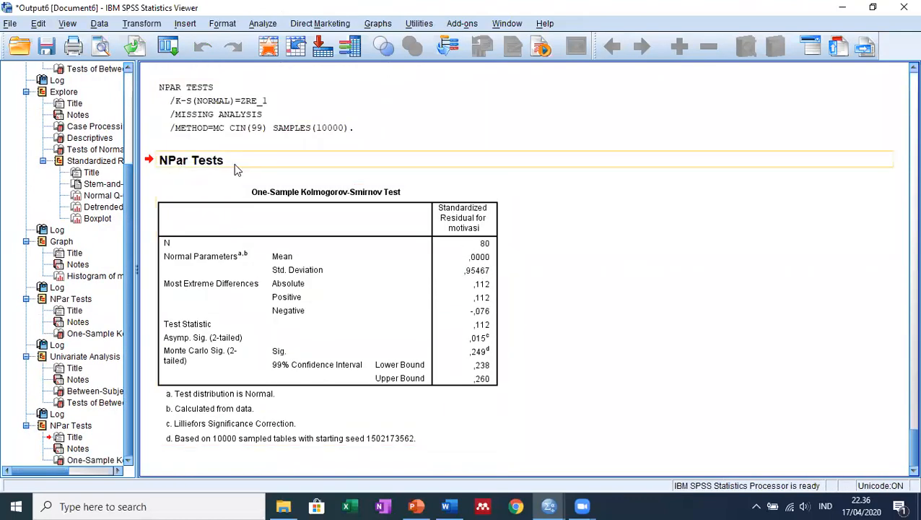
left_click(396, 217)
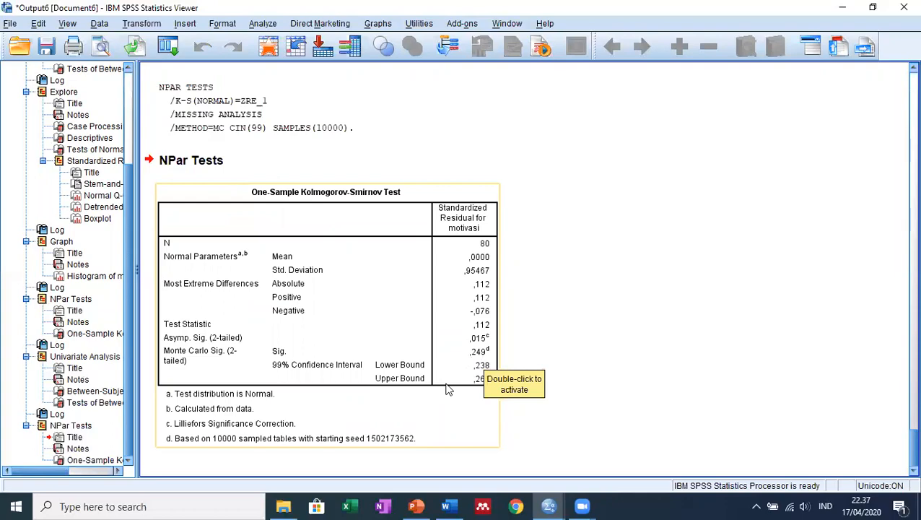
Find the One-Sample Kolmogorov-Smirnov Test table for motivasi kerja in the output and copy it.
scroll(455, 334, "up", 10)
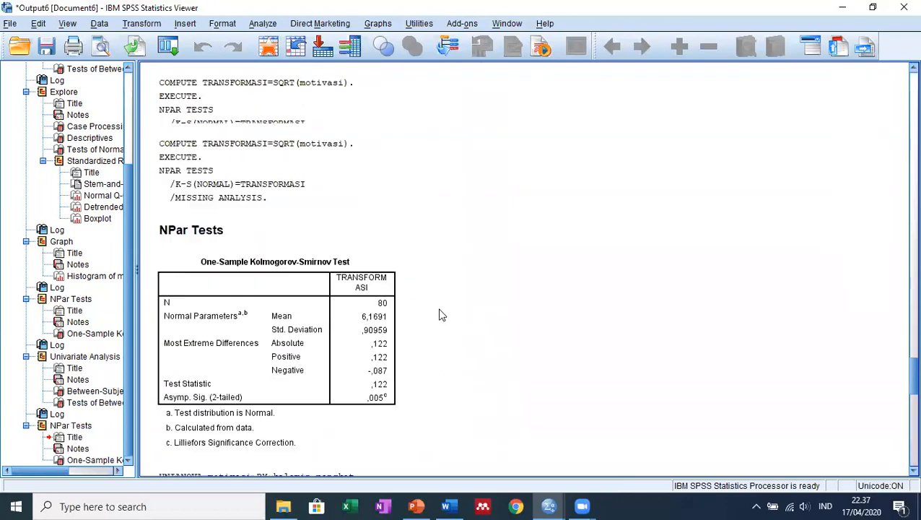
left_click_drag(912, 307, 900, 86)
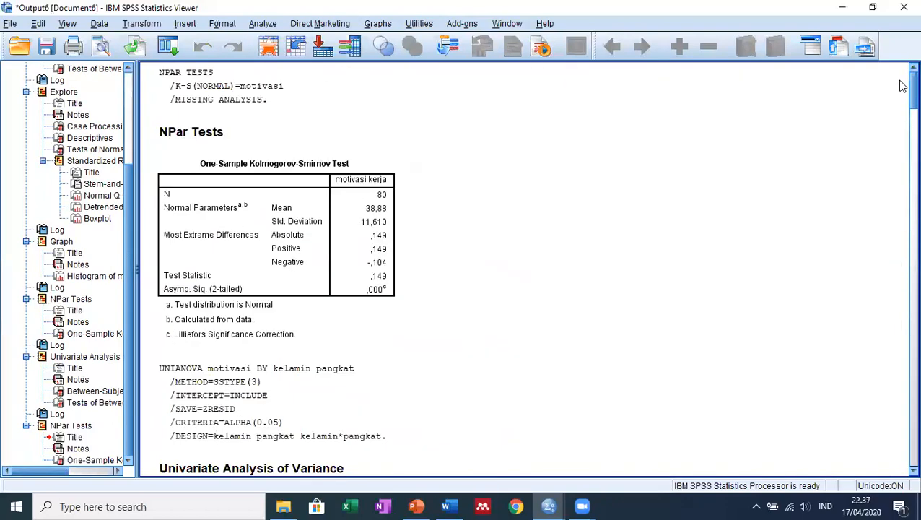
left_click(310, 234)
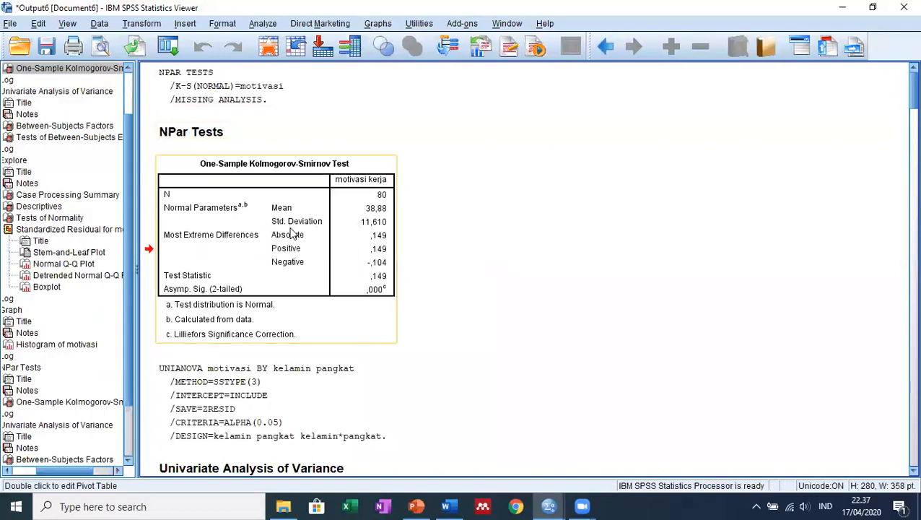
Switch to the Word document, add the heading NORMALITAS PERTAMA on the blank last page, and paste the motivasi kerja test table below it.
left_click(446, 505)
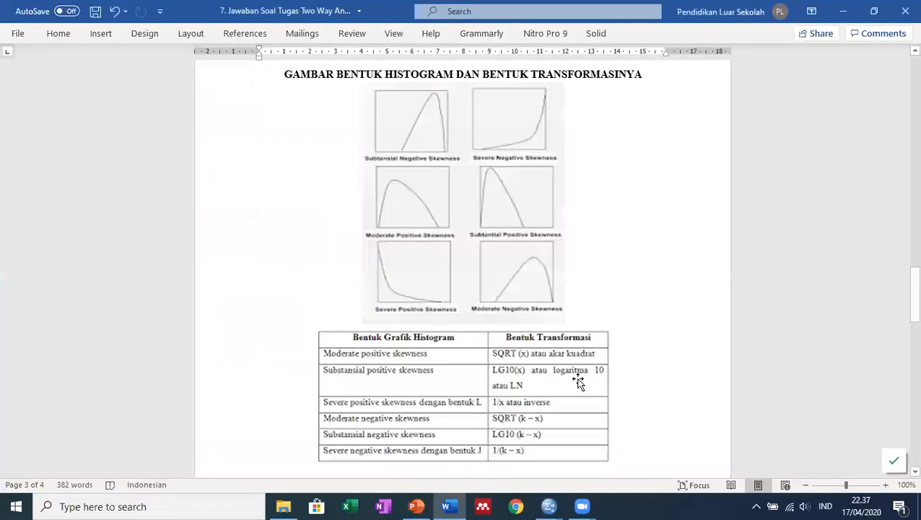
scroll(588, 388, "down", 15)
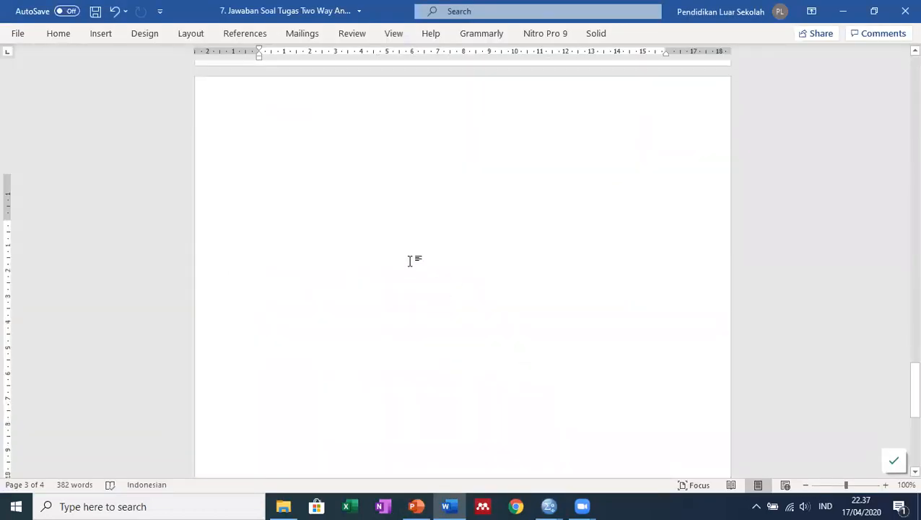
scroll(361, 262, "up", 3)
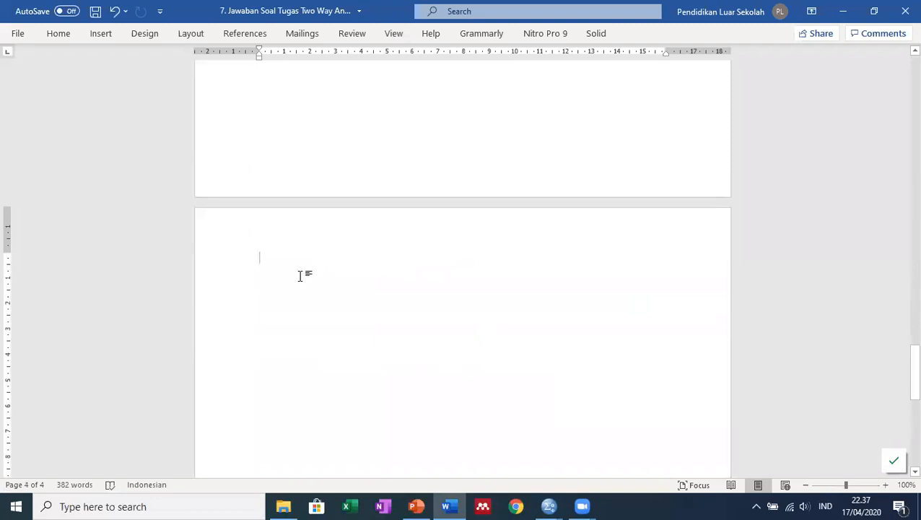
type("NORMA")
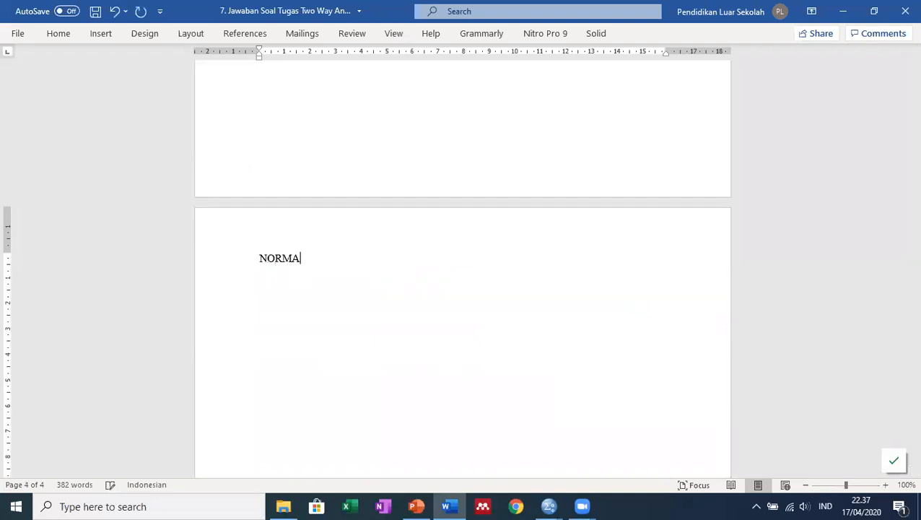
type("LITAS PERTAMA")
key("Return")
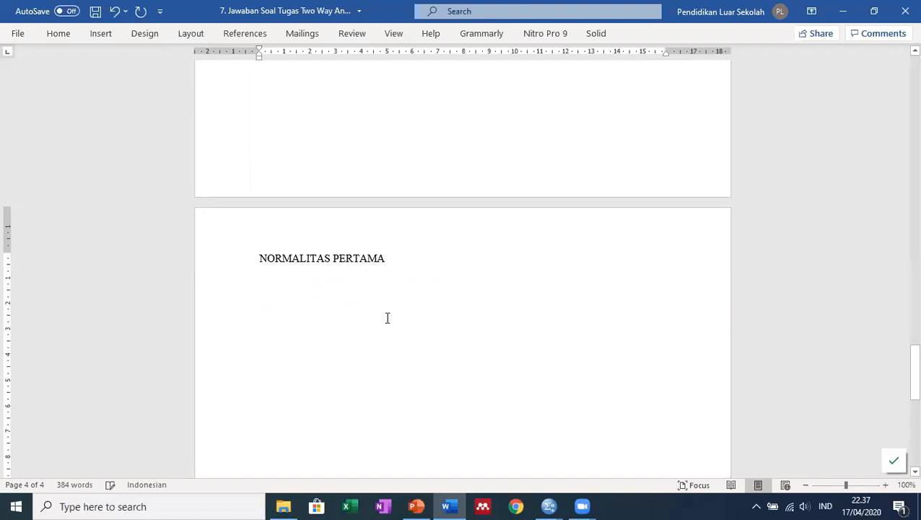
scroll(437, 318, "down", 1)
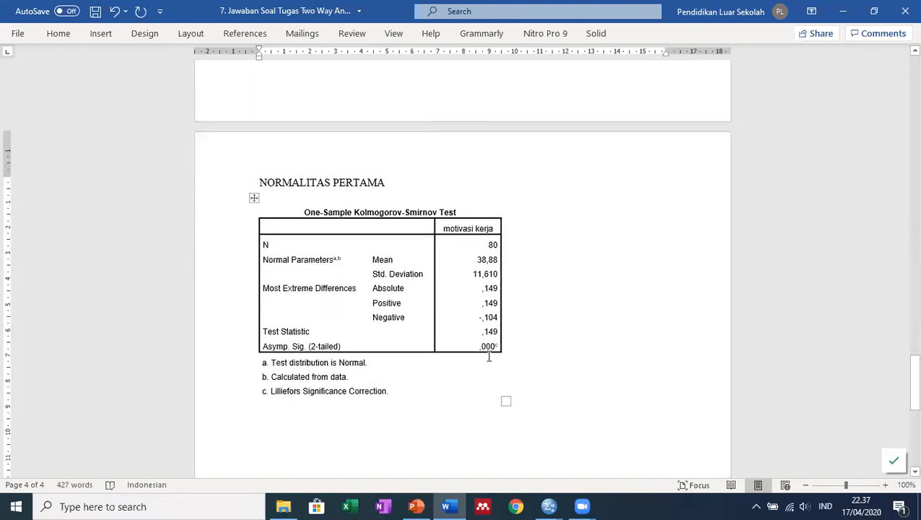
Add the heading NORMALITAS KEDUA below the pasted Kolmogorov-Smirnov table, followed by a new line.
type("NORMAL")
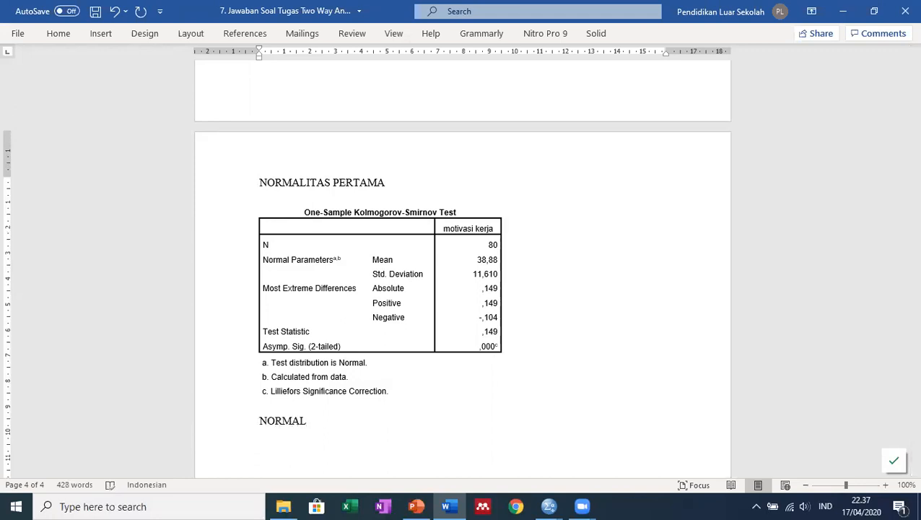
type("ITAS KEDUA")
key("Return")
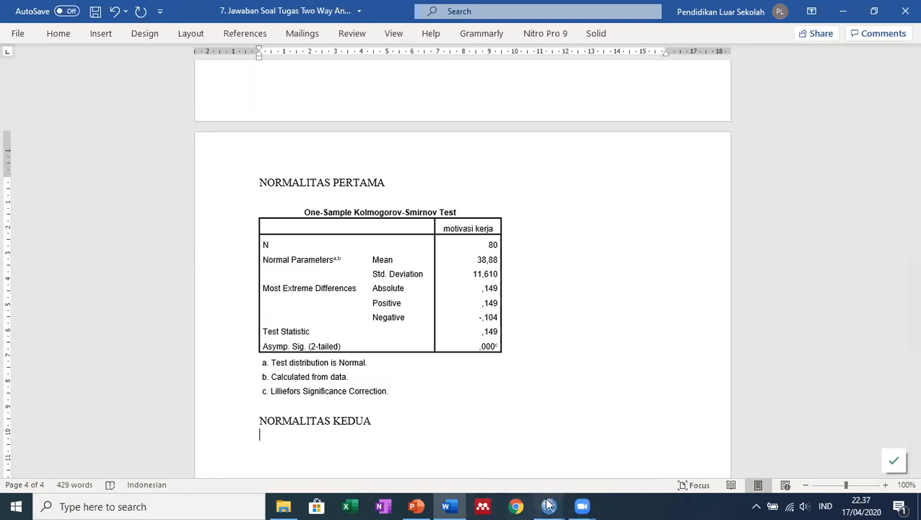
Copy the Tests of Normality table for the standardized residual from the SPSS output and paste it under NORMALITAS KEDUA in Word.
mouse_move(548, 506)
left_click(620, 441)
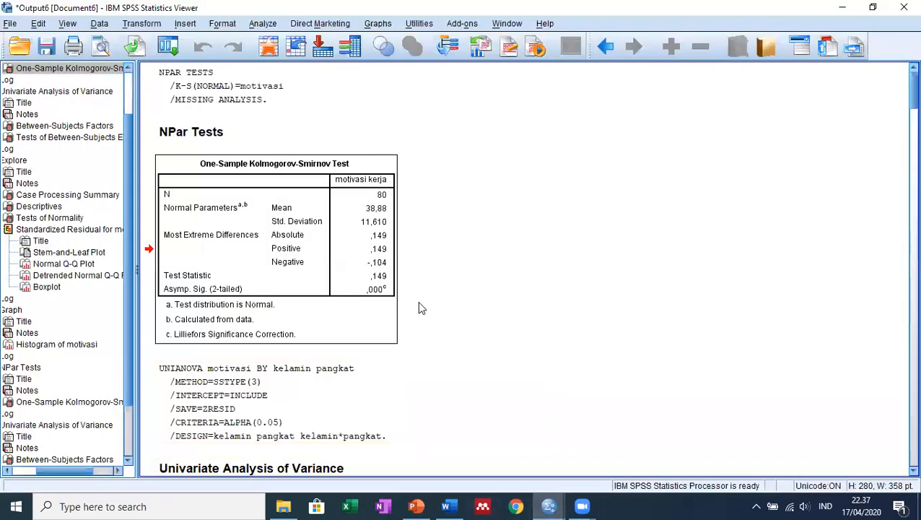
scroll(411, 310, "down", 15)
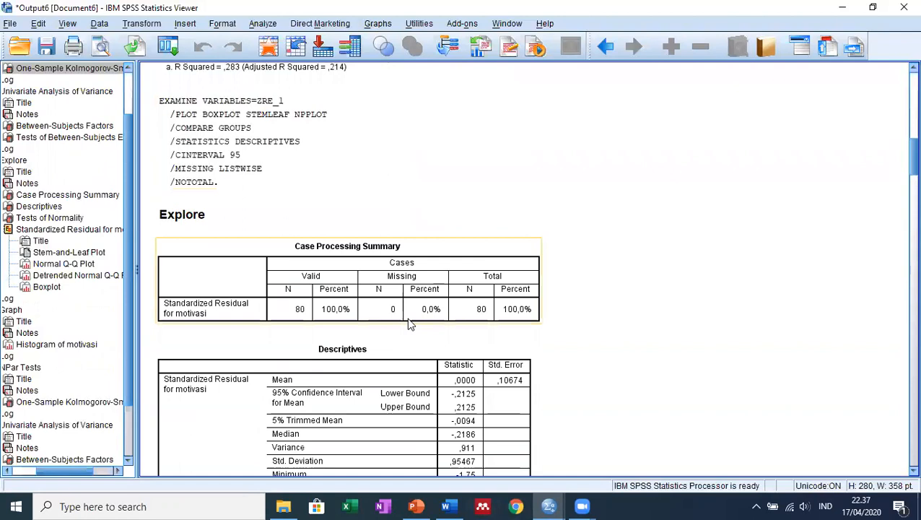
scroll(408, 324, "down", 10)
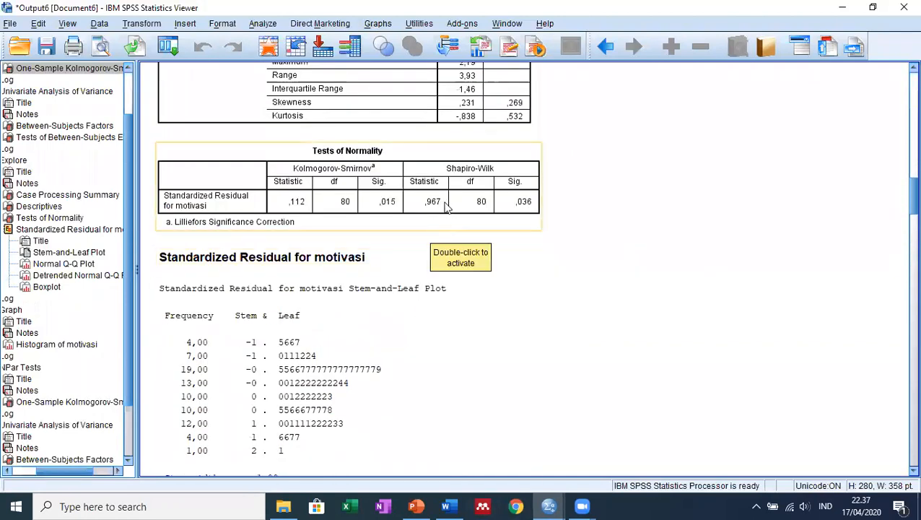
left_click(448, 192)
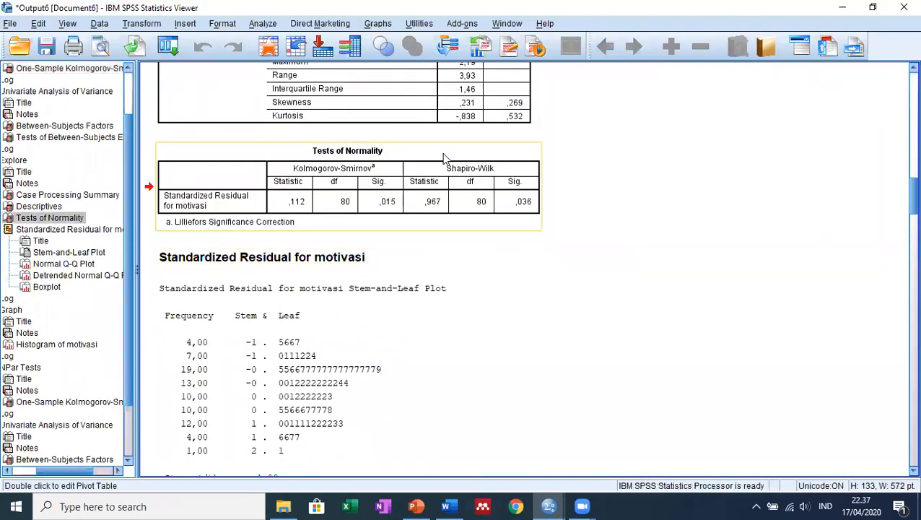
right_click(444, 154)
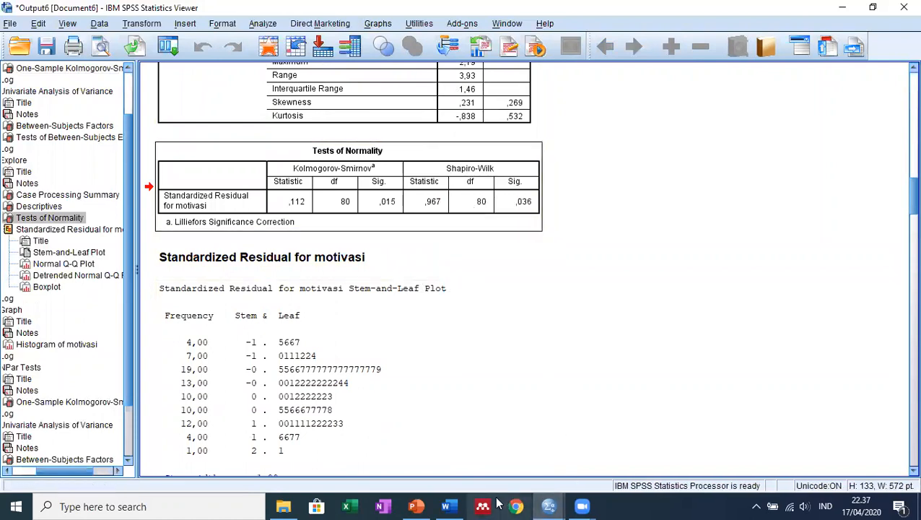
left_click(445, 506)
key("ctrl+v")
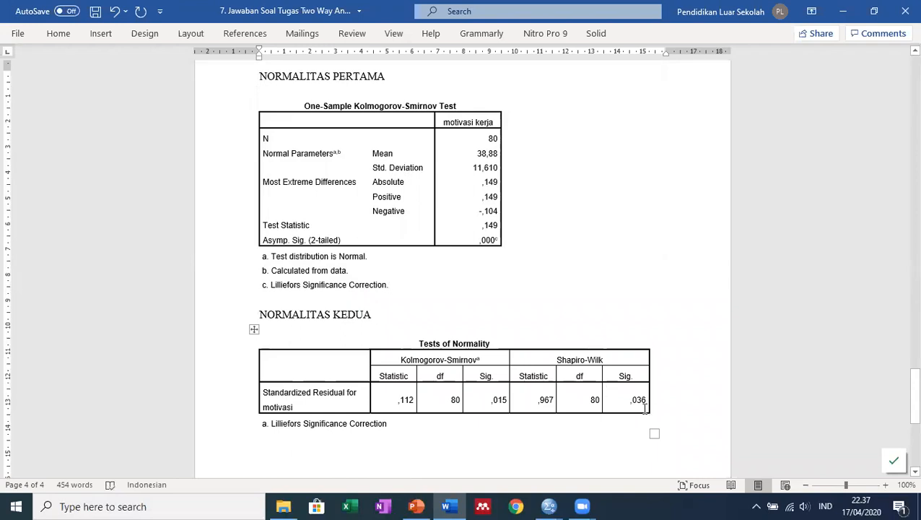
Add the heading NORMALITAS KETIGA below the Tests of Normality table.
scroll(578, 406, "down", 2)
type("noR")
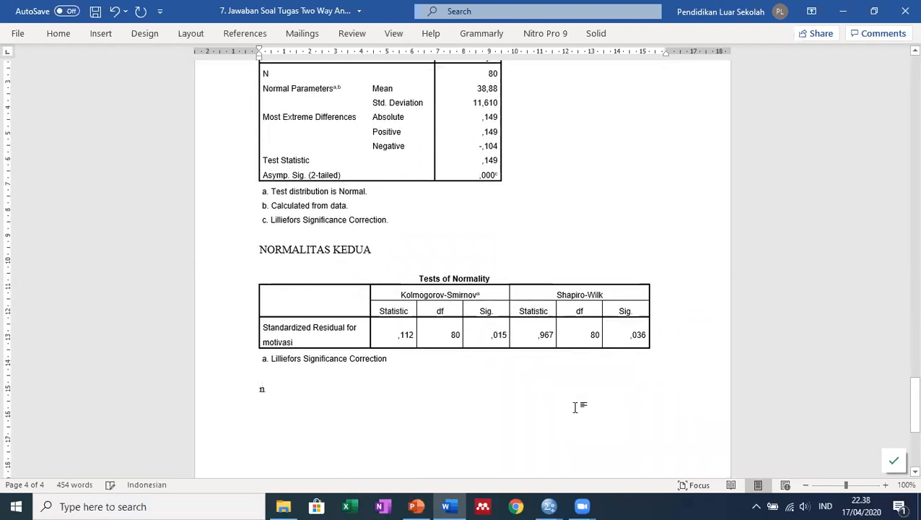
key("BackSpace")
key("BackSpace")
key("BackSpace")
type("NOR")
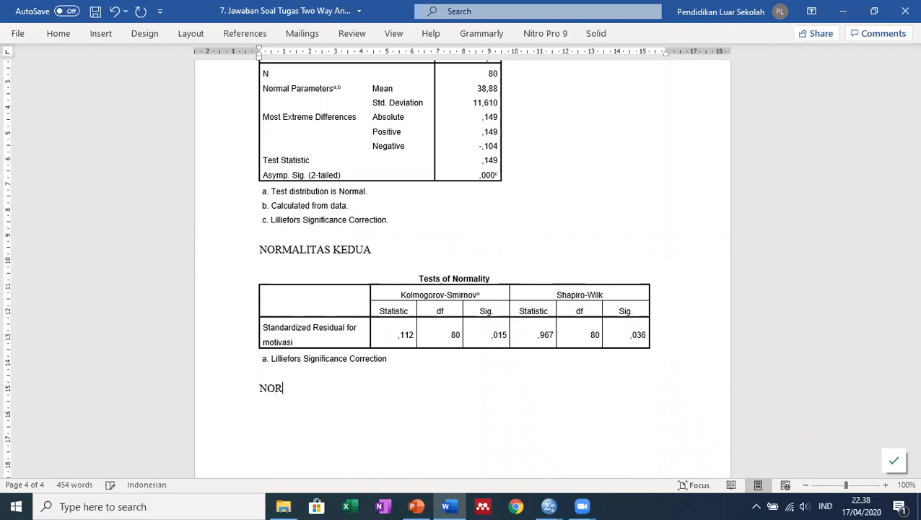
type("MALITAS")
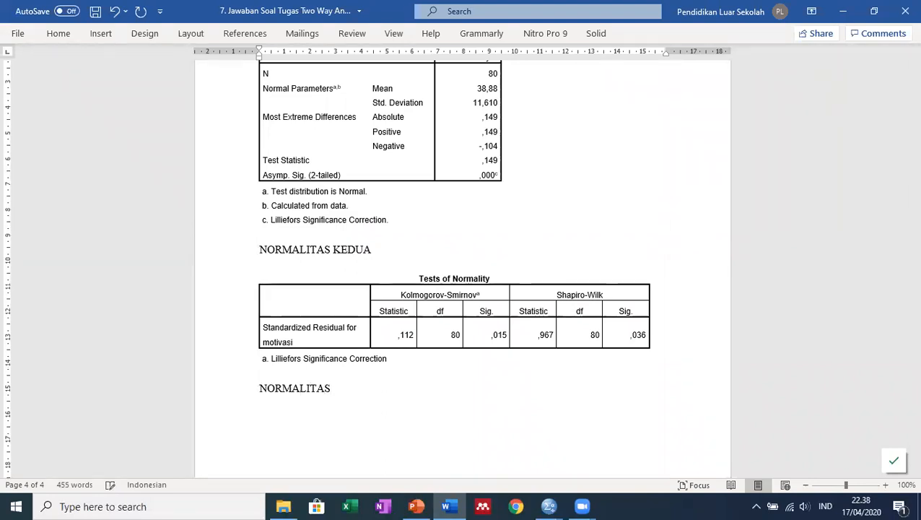
type(" KETIGA")
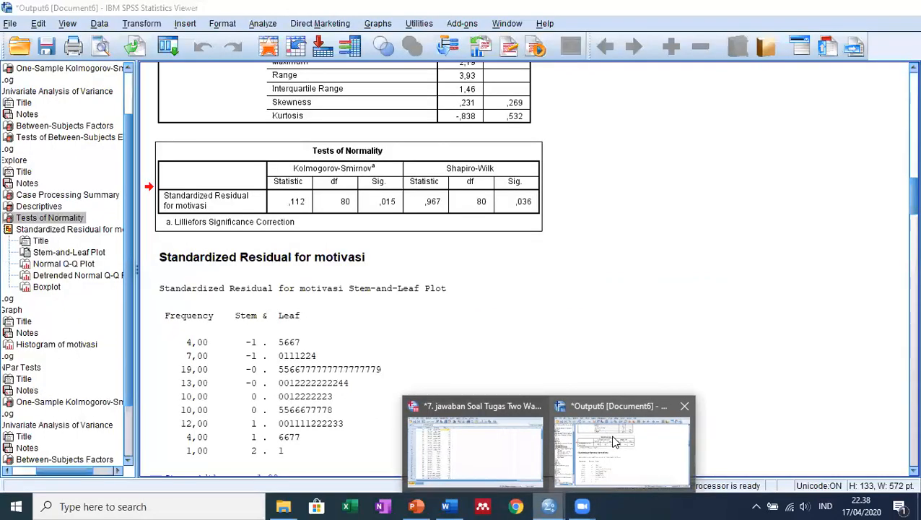
Copy the Monte Carlo One-Sample Kolmogorov-Smirnov table for the standardized residual from the SPSS output and paste it under NORMALITAS KETIGA in Word.
left_click(625, 440)
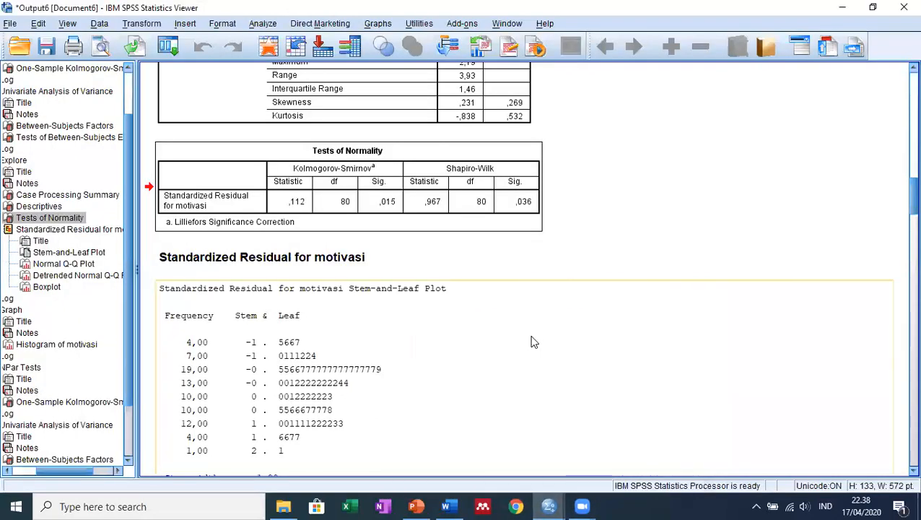
scroll(532, 341, "down", 15)
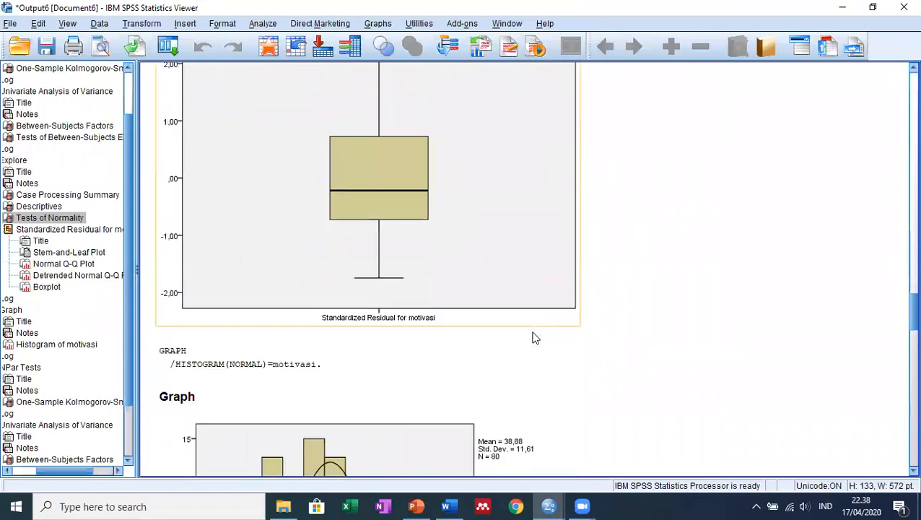
scroll(534, 337, "down", 15)
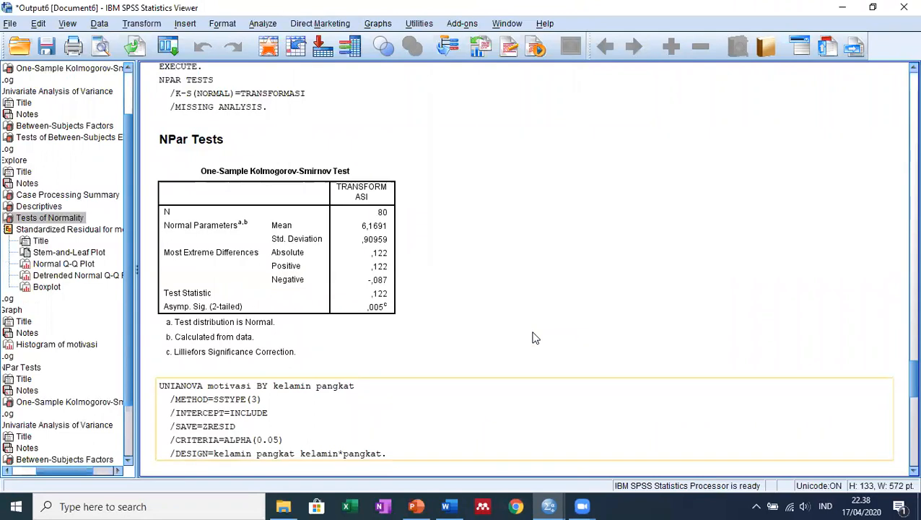
scroll(534, 338, "down", 8)
scroll(534, 338, "down", 3)
scroll(534, 338, "up", 10)
left_click_drag(902, 354, 901, 381)
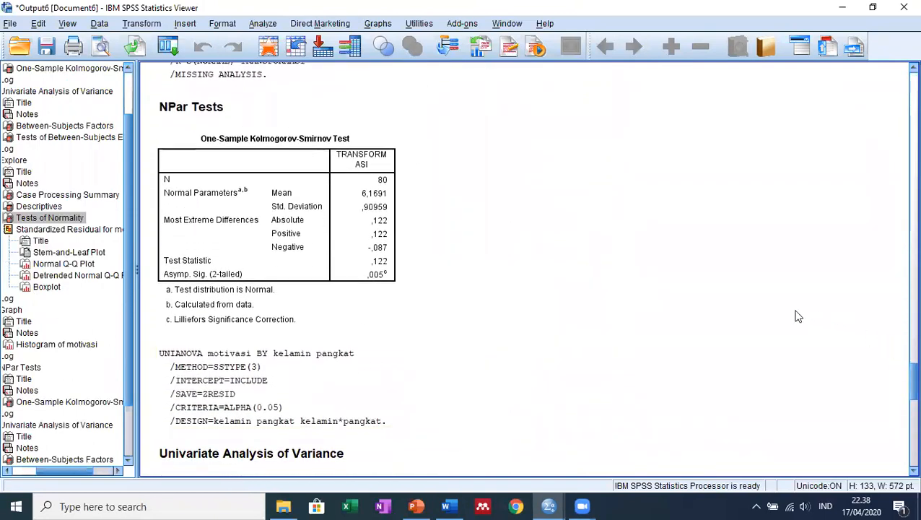
scroll(549, 312, "down", 5)
scroll(543, 311, "down", 1)
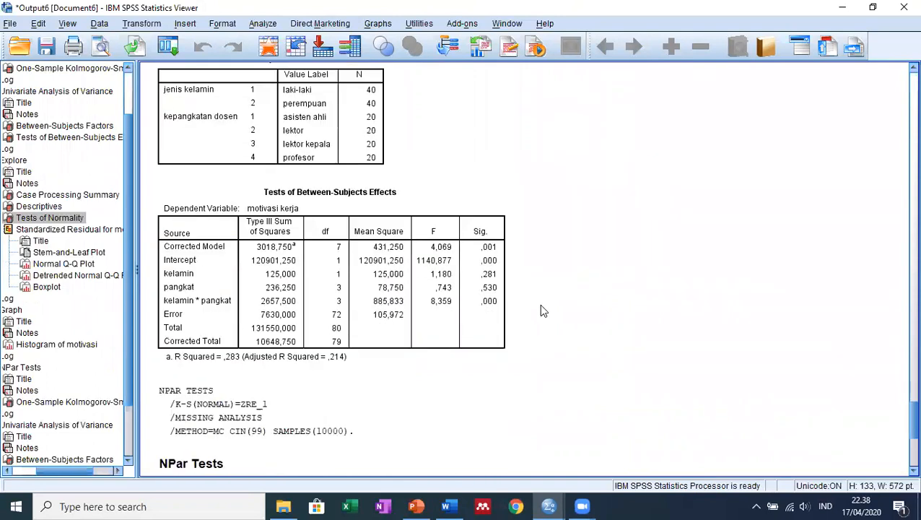
scroll(541, 310, "down", 4)
scroll(538, 311, "up", 2)
scroll(522, 314, "down", 2)
left_click(425, 201)
right_click(426, 201)
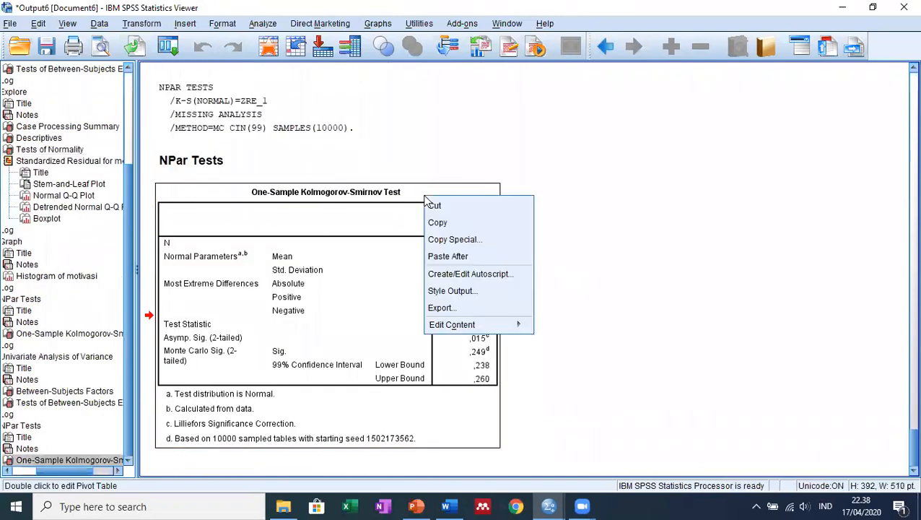
left_click(471, 240)
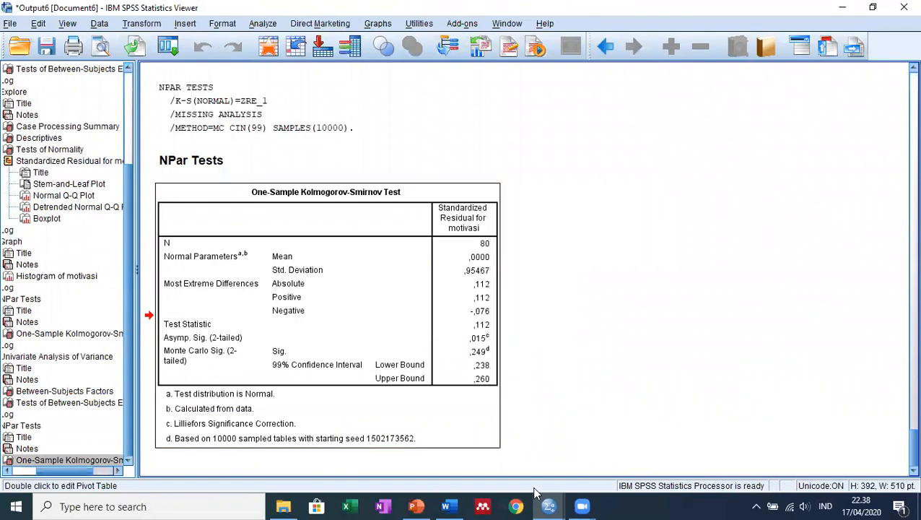
left_click(446, 506)
key("ctrl+v")
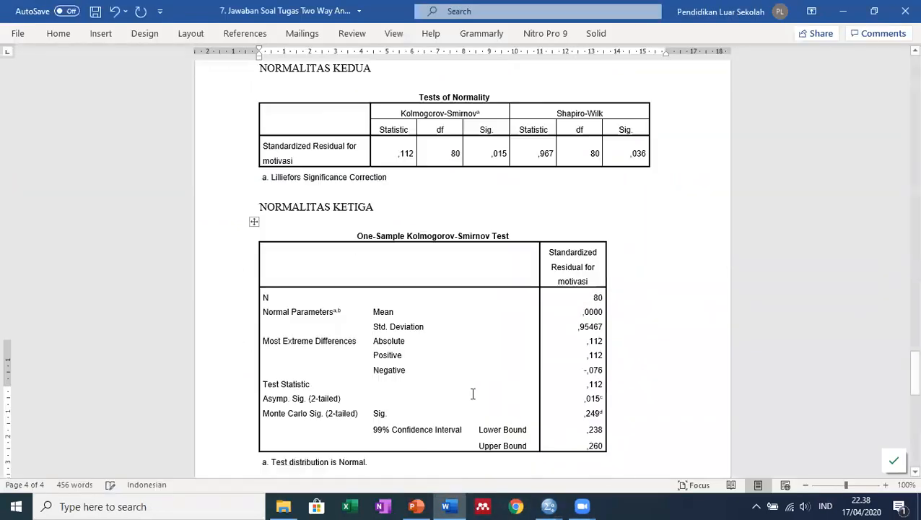
Highlight the Monte Carlo Sig. (2-tailed) value in yellow in the One-Sample Kolmogorov-Smirnov table under NORMALITAS KETIGA.
scroll(576, 364, "up", 2)
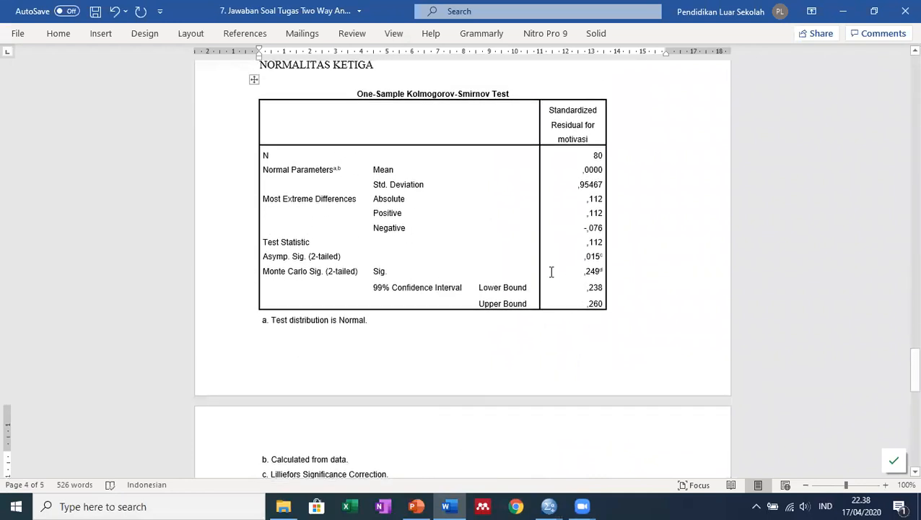
left_click_drag(593, 271, 616, 272)
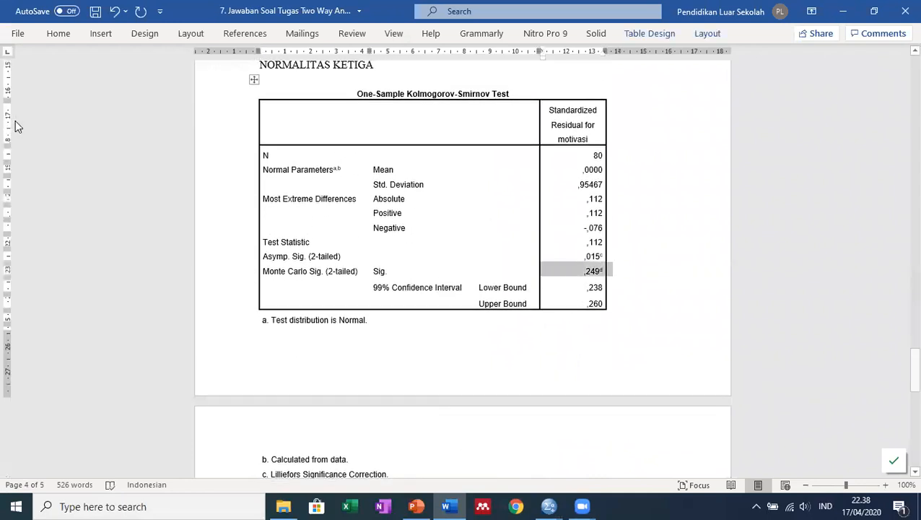
left_click(62, 34)
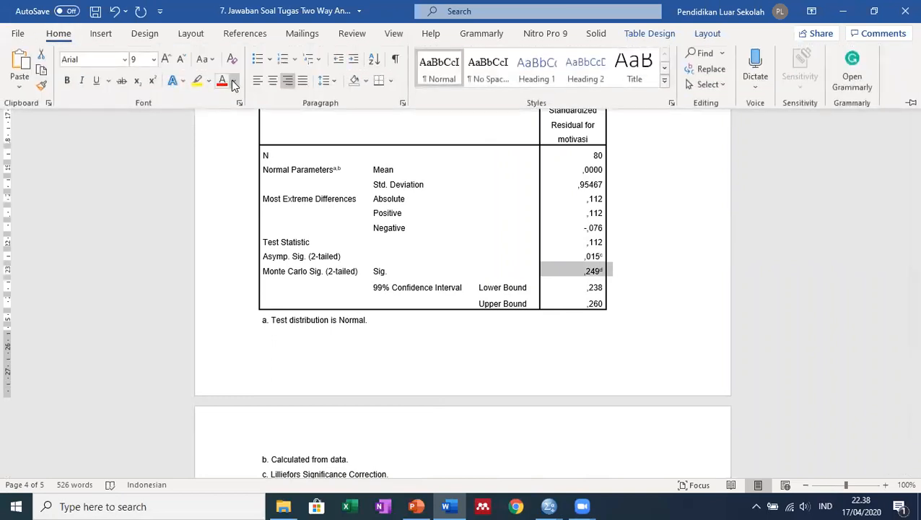
left_click(197, 80)
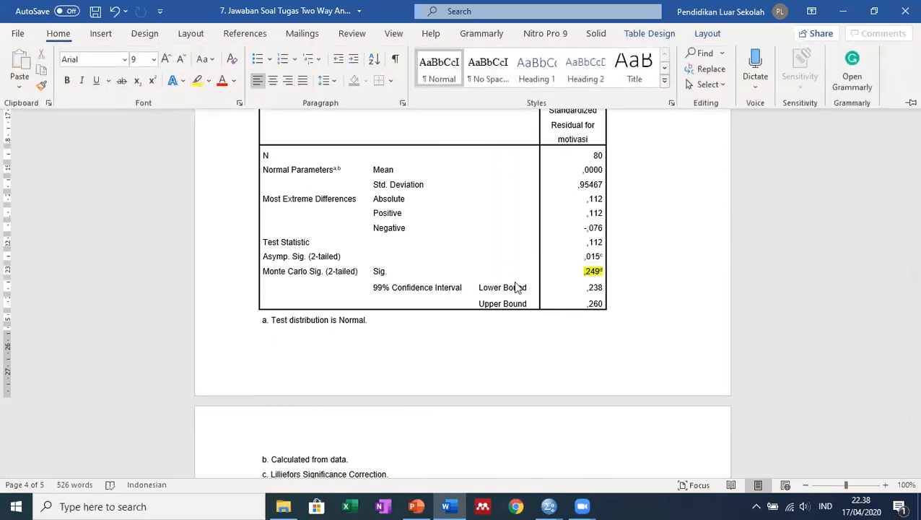
left_click(641, 312)
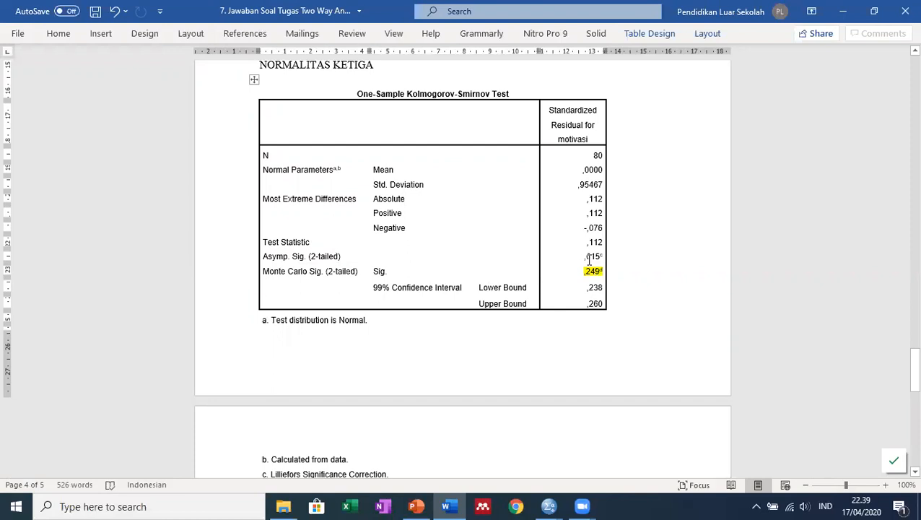
Compare the significance values in the tables under NORMALITAS PERTAMA, NORMALITAS KEDUA and NORMALITAS KETIGA.
scroll(640, 267, "up", 10)
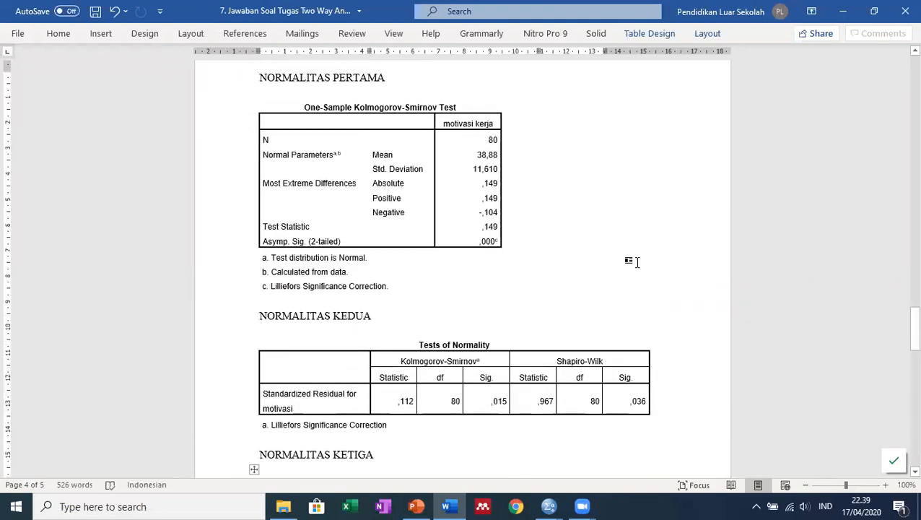
scroll(636, 262, "up", 4)
scroll(459, 296, "down", 4)
scroll(459, 296, "down", 8)
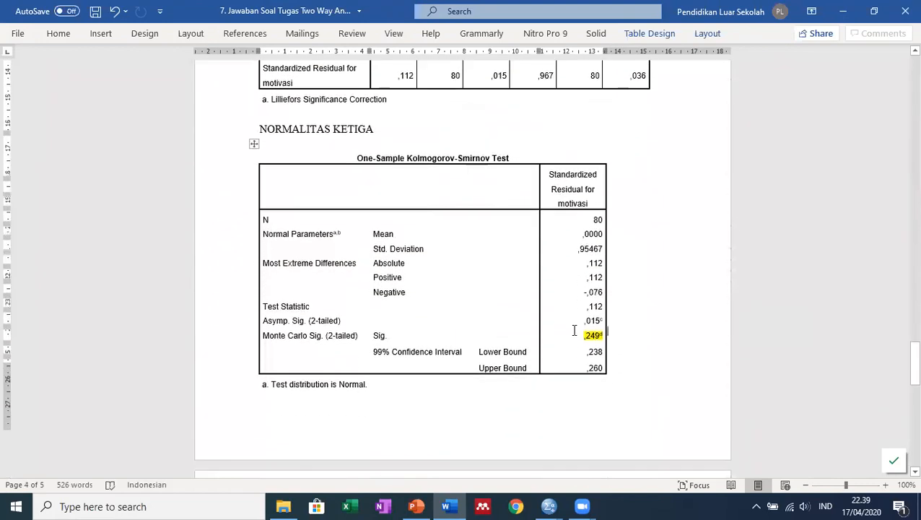
scroll(574, 330, "down", 1)
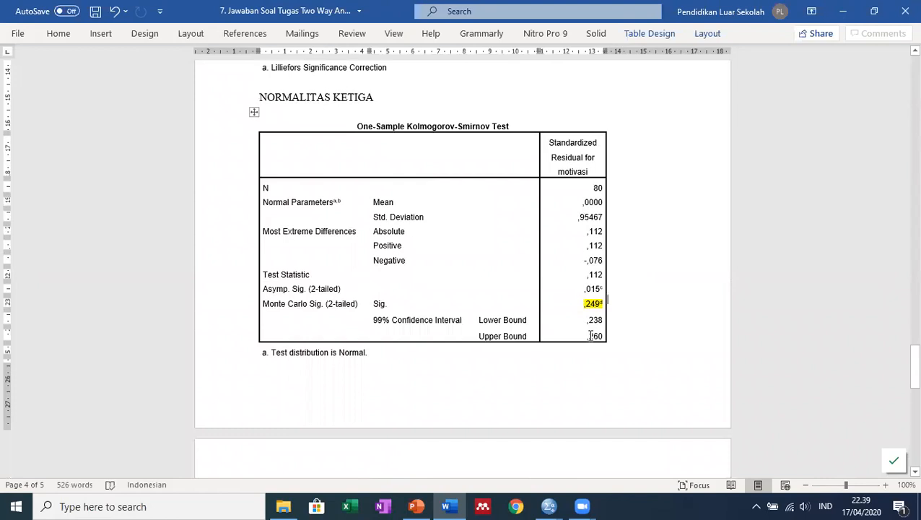
left_click(576, 303)
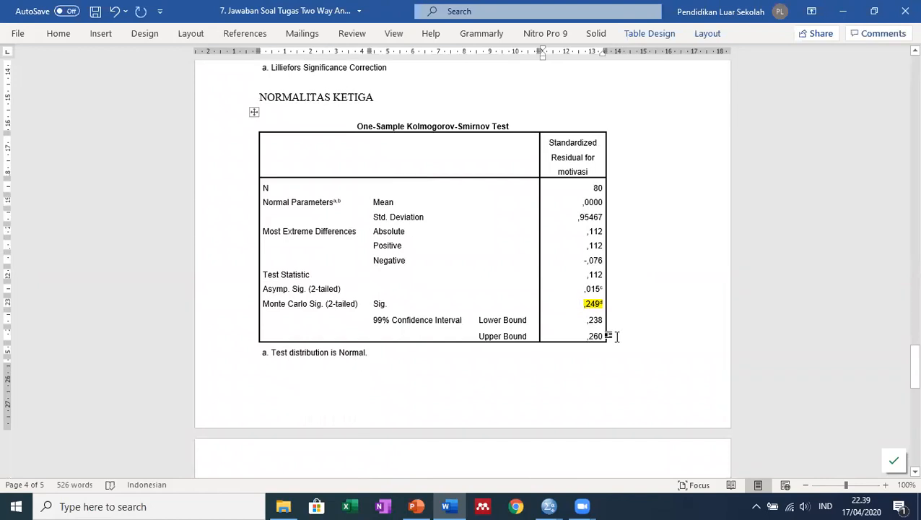